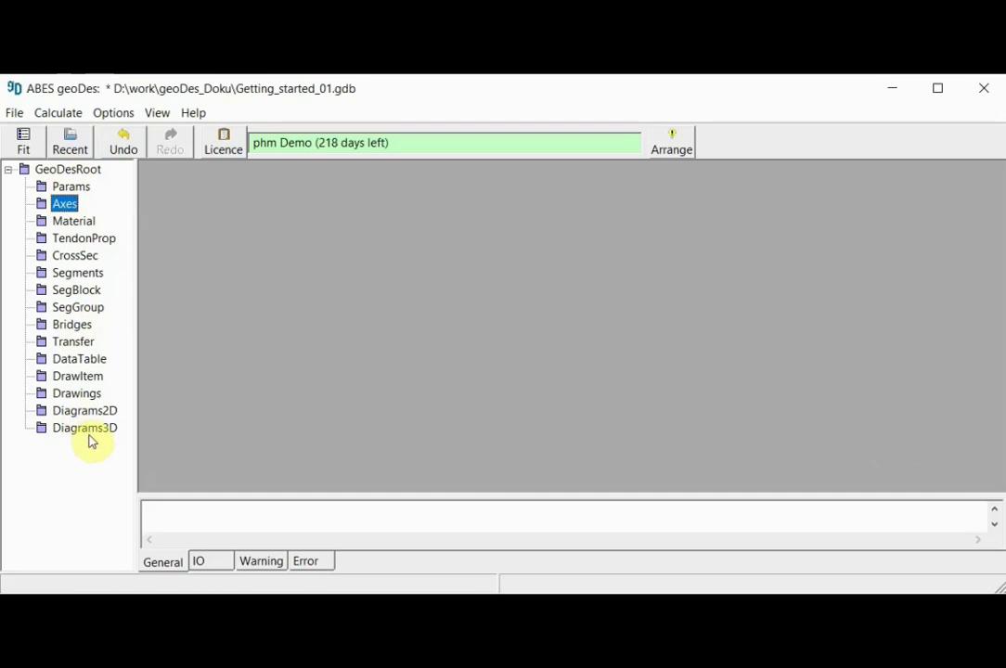
Step: Insert a new axis in the Axes folder and name it CornerAxis
right_click(65, 208)
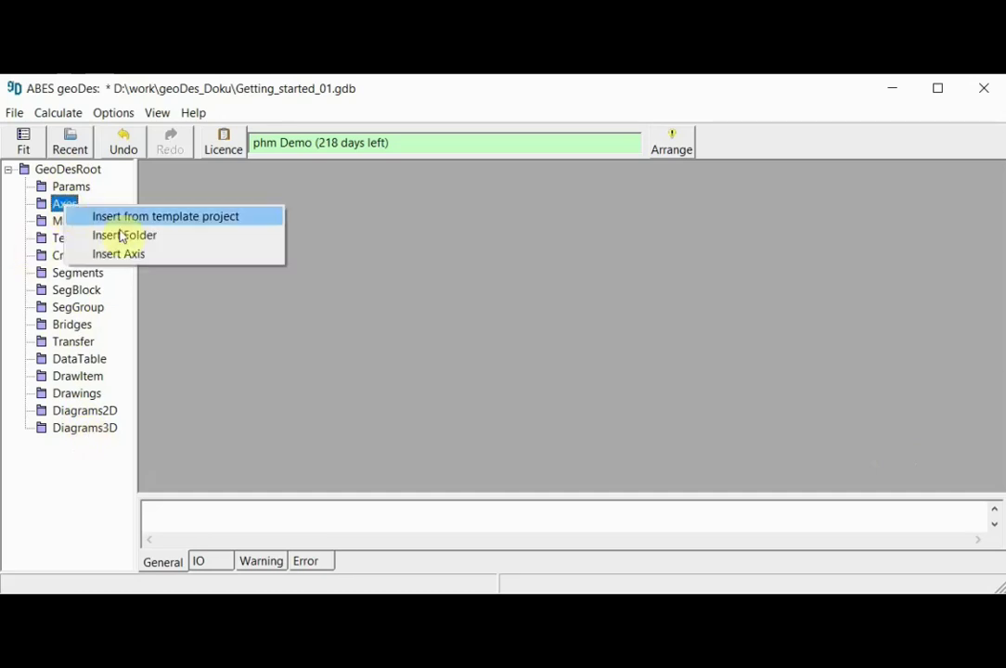
click(137, 257)
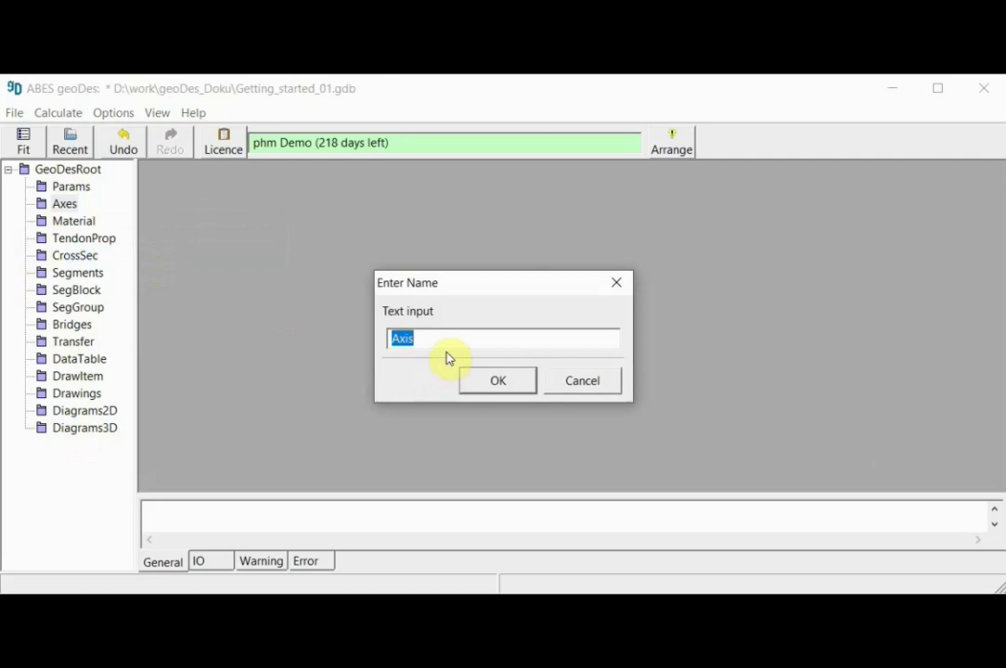
text(CornerAxis)
click(508, 382)
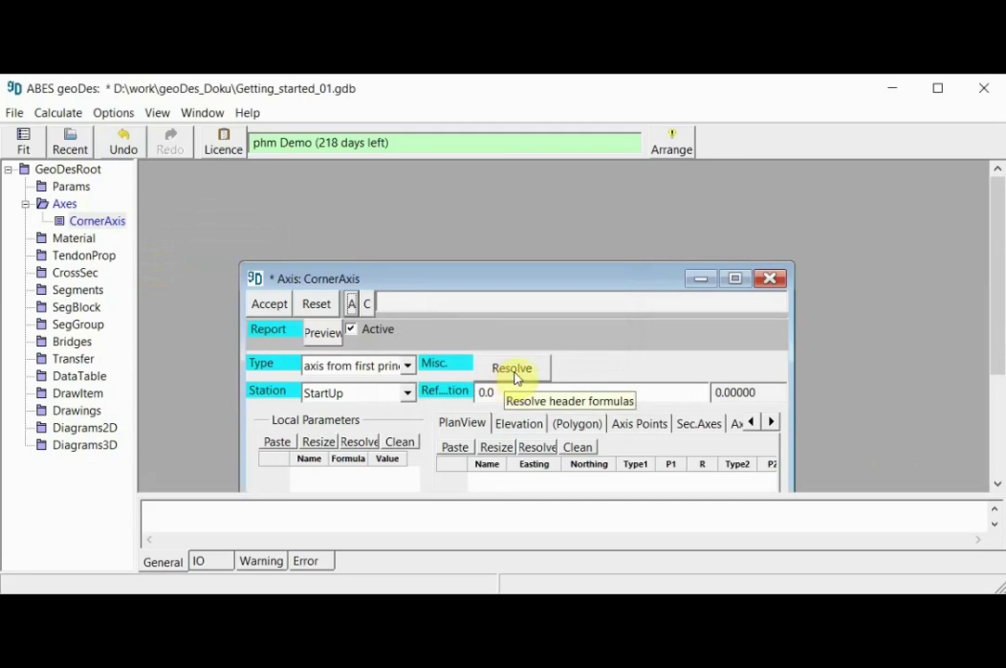
Step: Move the CornerAxis editor window up and left so the plan-view alignment diagram is visible
drag(573, 269, 541, 172)
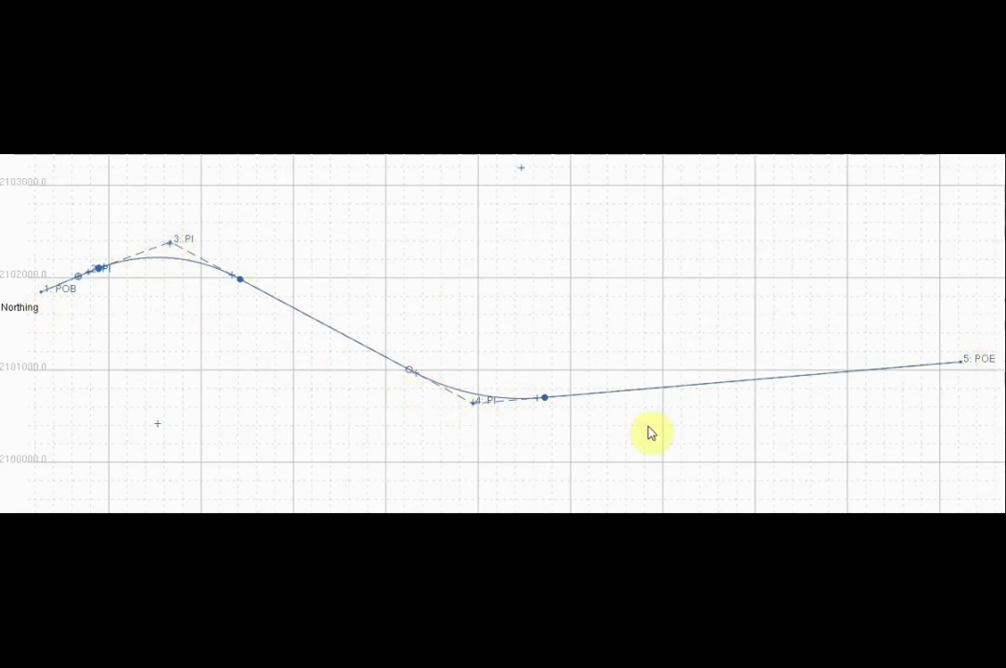
Step: Zoom in on the curve at 4: PI, then return to the full POB-to-POE alignment
scroll(481, 405, down, 1)
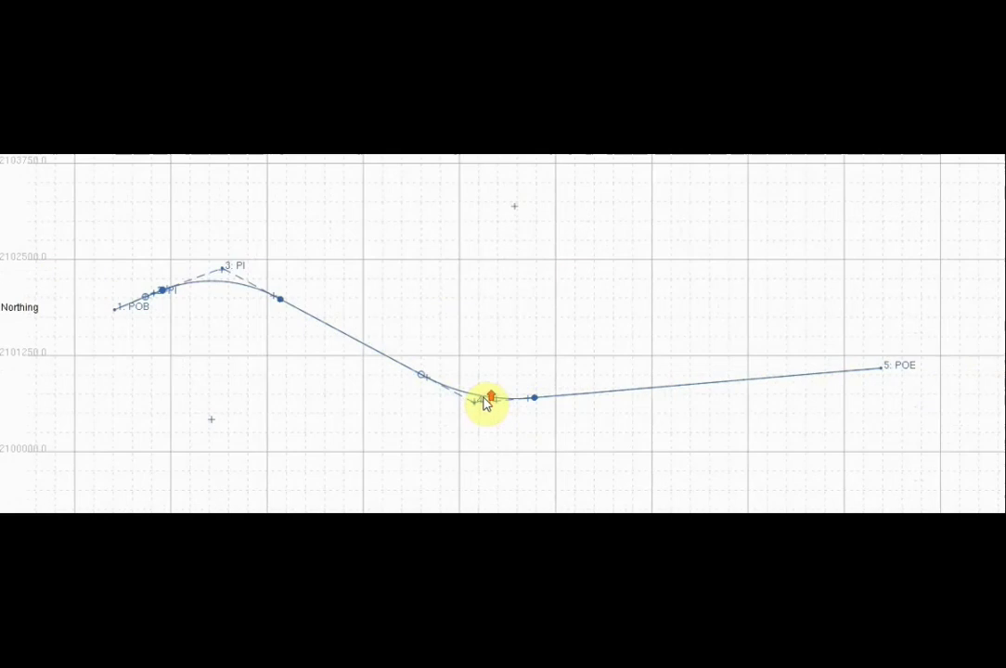
scroll(475, 405, up, 3)
scroll(474, 404, up, 3)
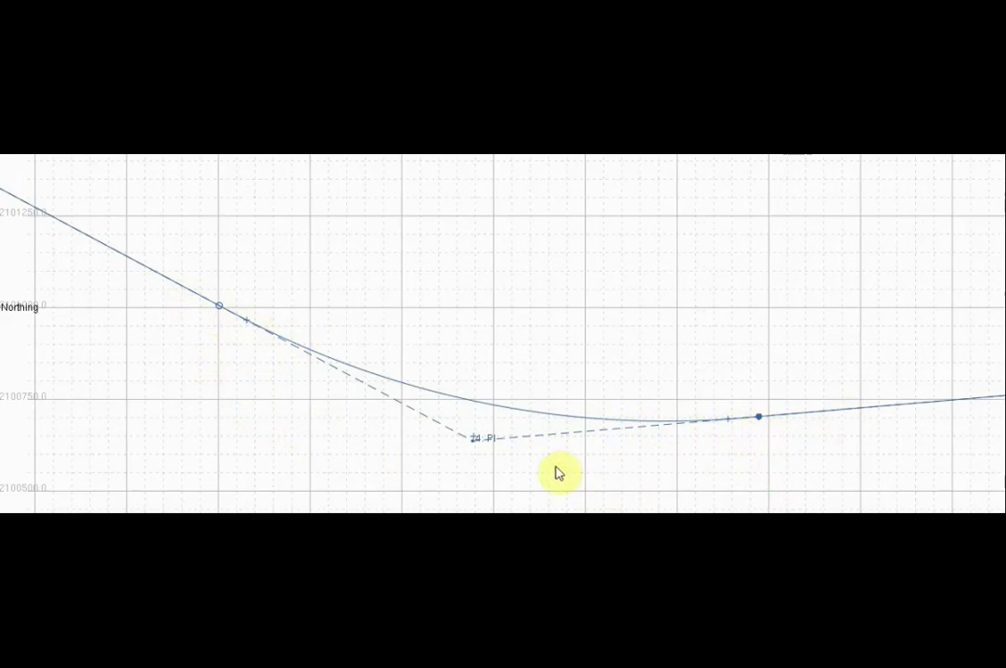
click(206, 151)
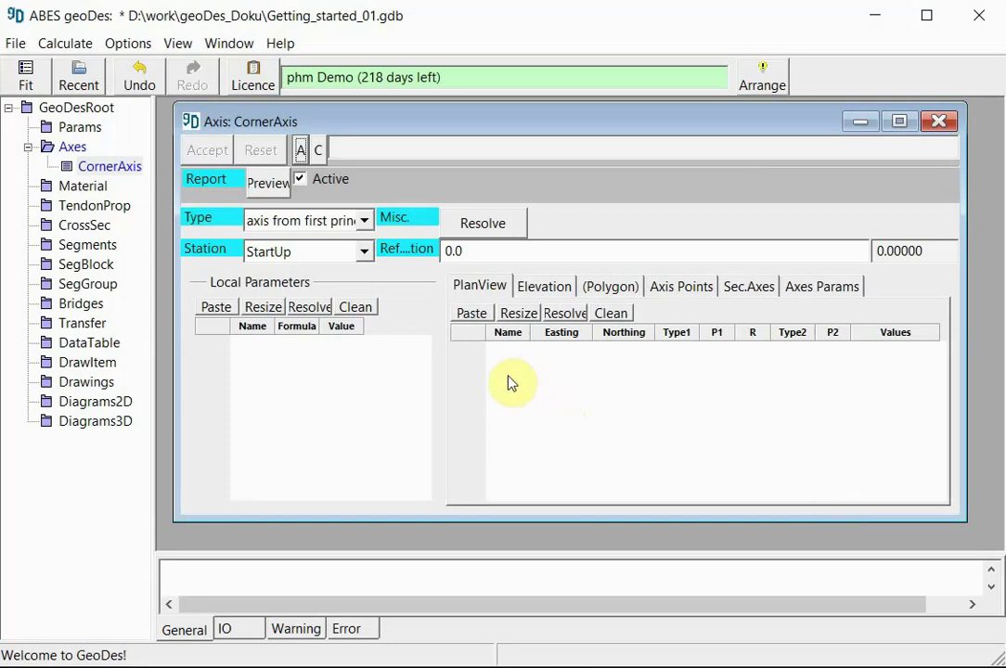
Step: Insert 3 rows into the CornerAxis plan-view point table
click(469, 336)
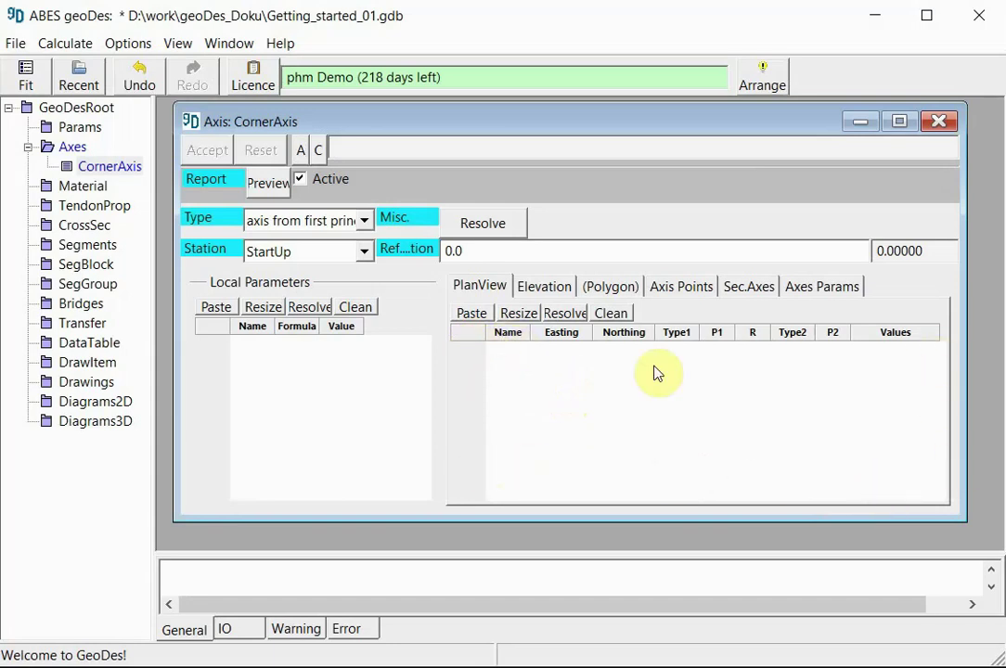
right_click(467, 339)
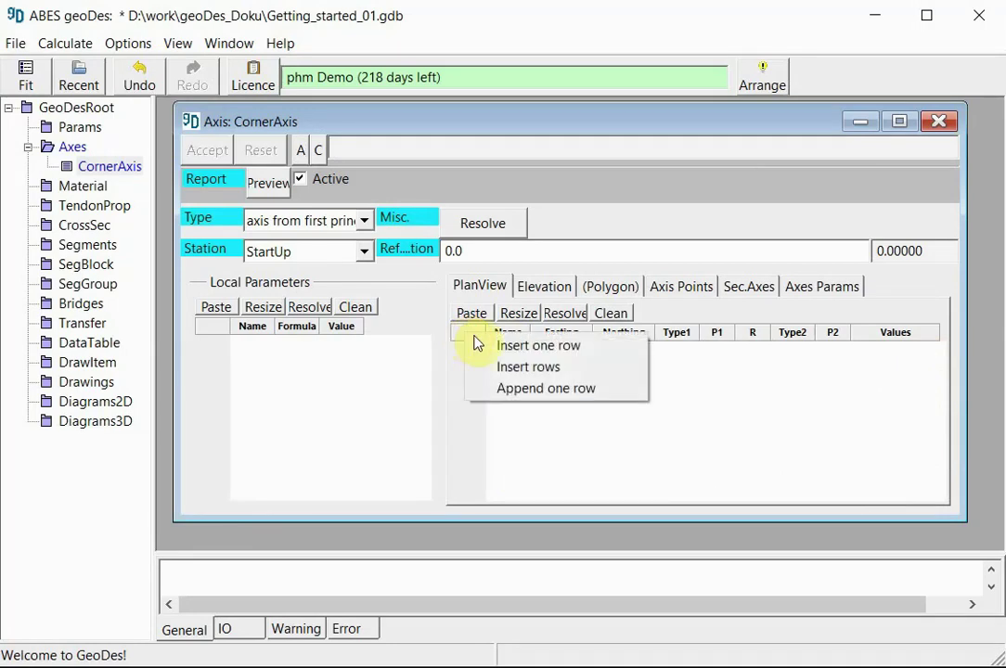
click(533, 370)
drag(642, 404, 566, 409)
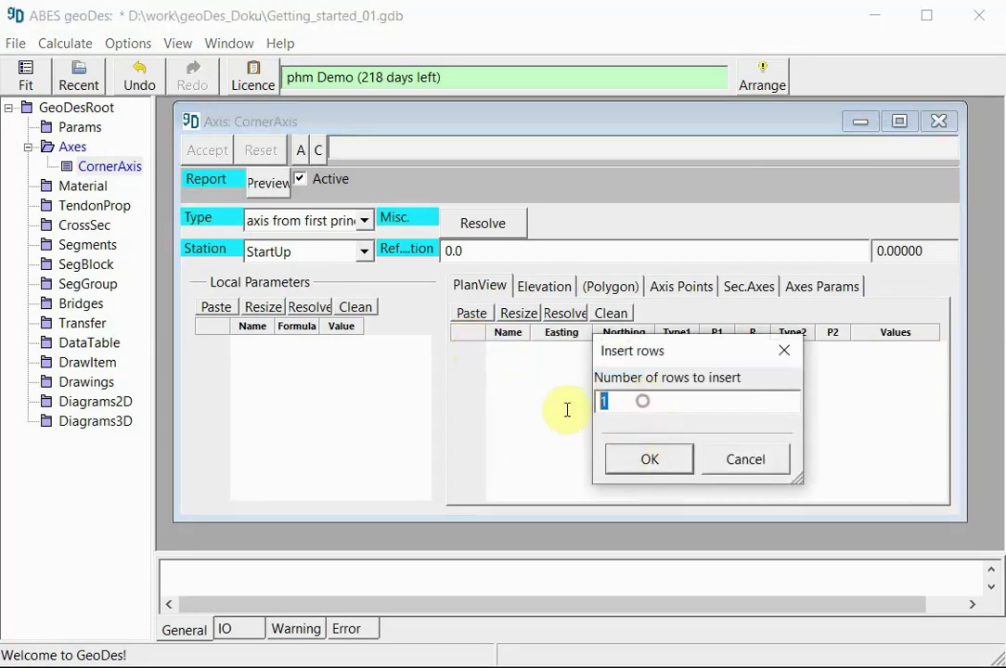
text(3)
click(650, 458)
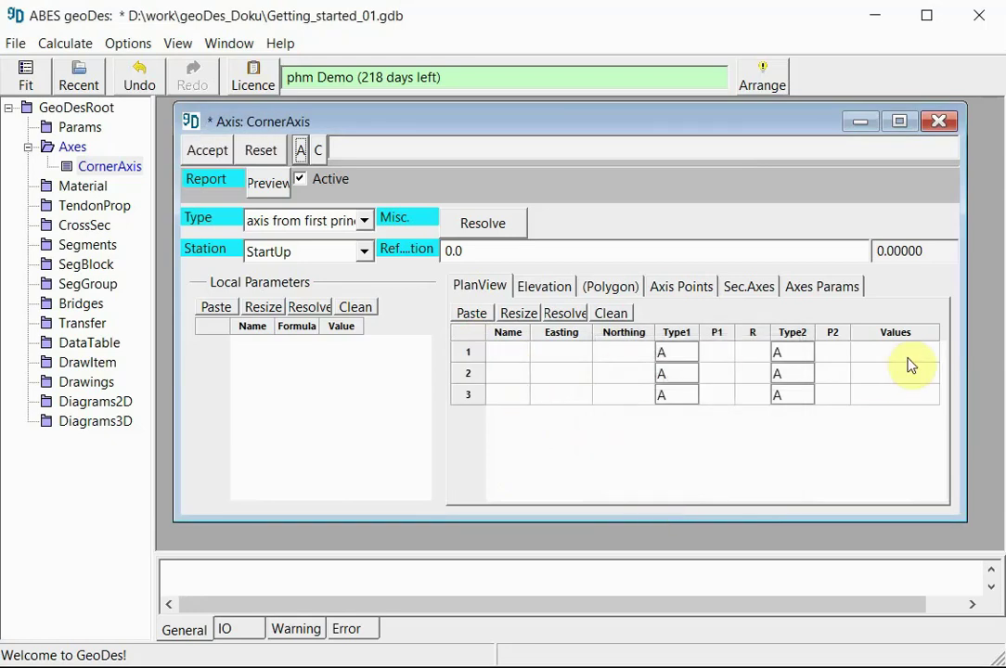
Step: Name the three plan-view rows P1, P2 and P3
click(503, 353)
text(P1)
key(Return)
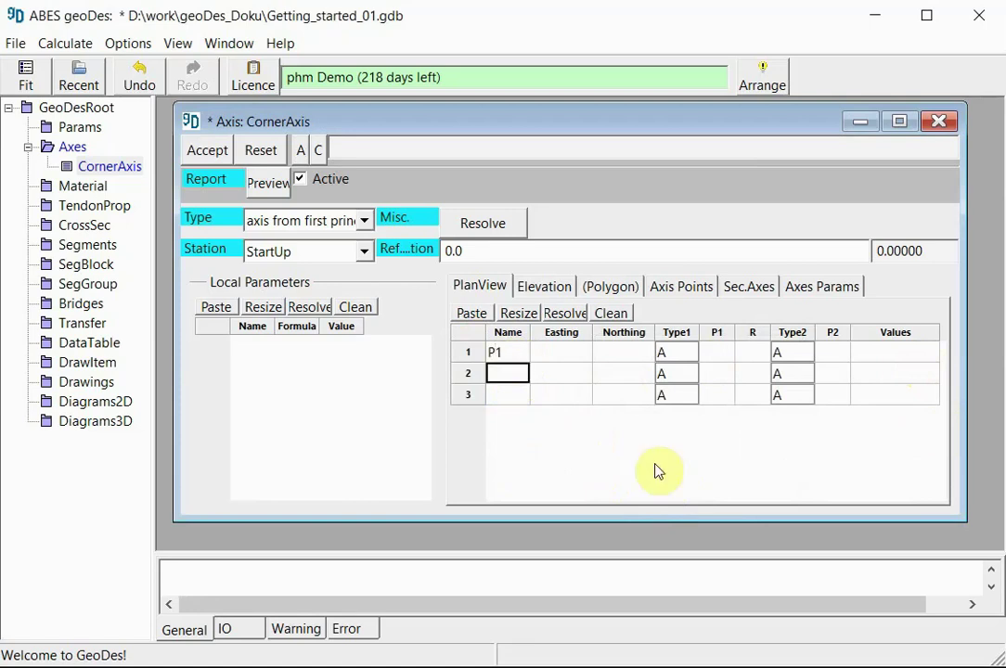
text(P2)
key(Return)
text(P3)
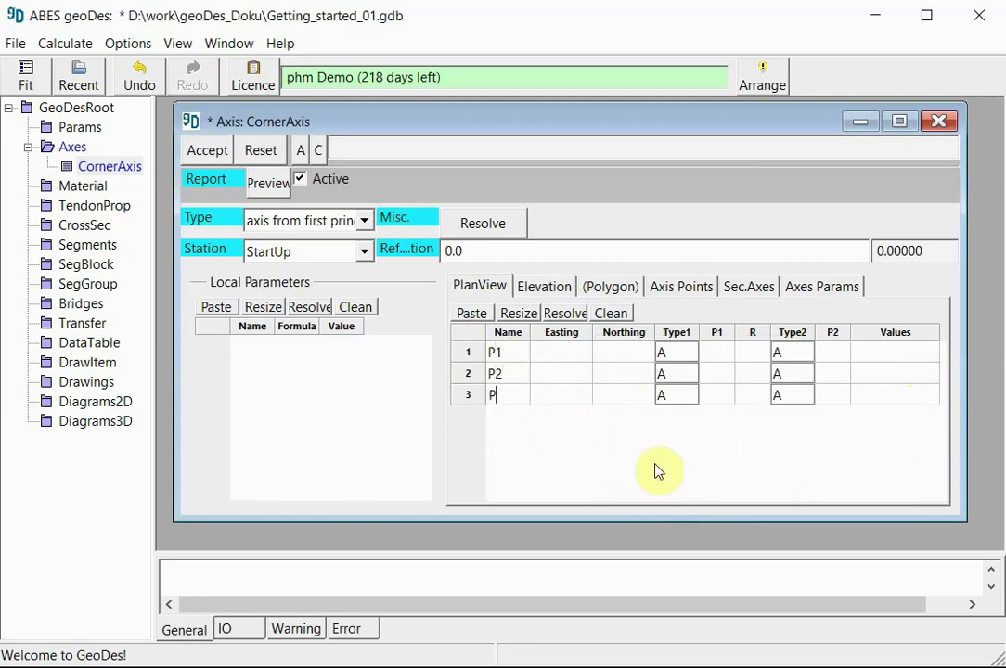
Step: Give P1 Easting 0 and Northing 0
click(564, 353)
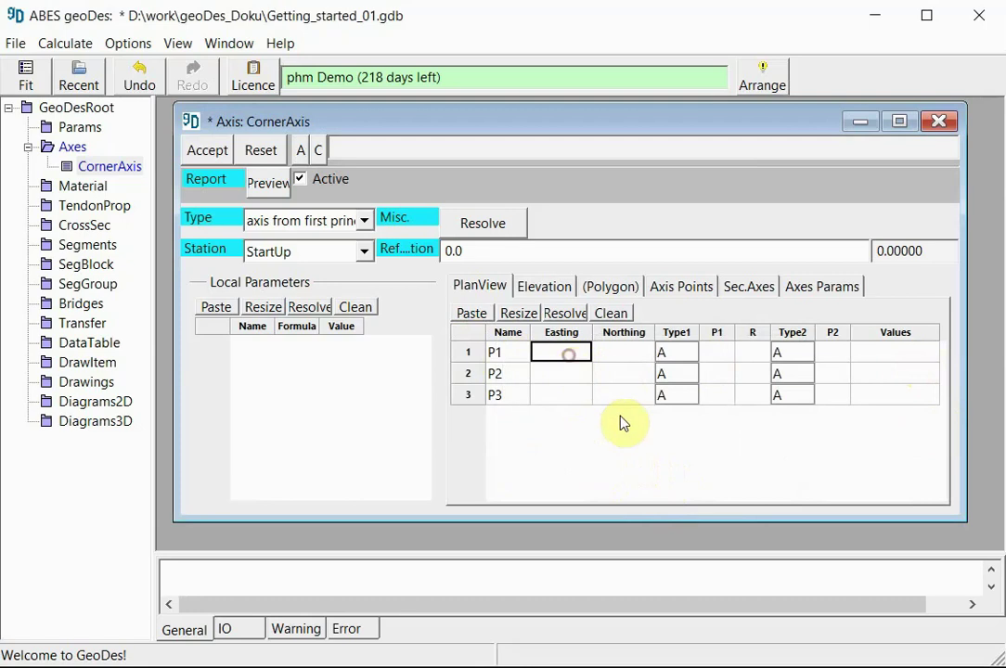
text(0)
key(Return)
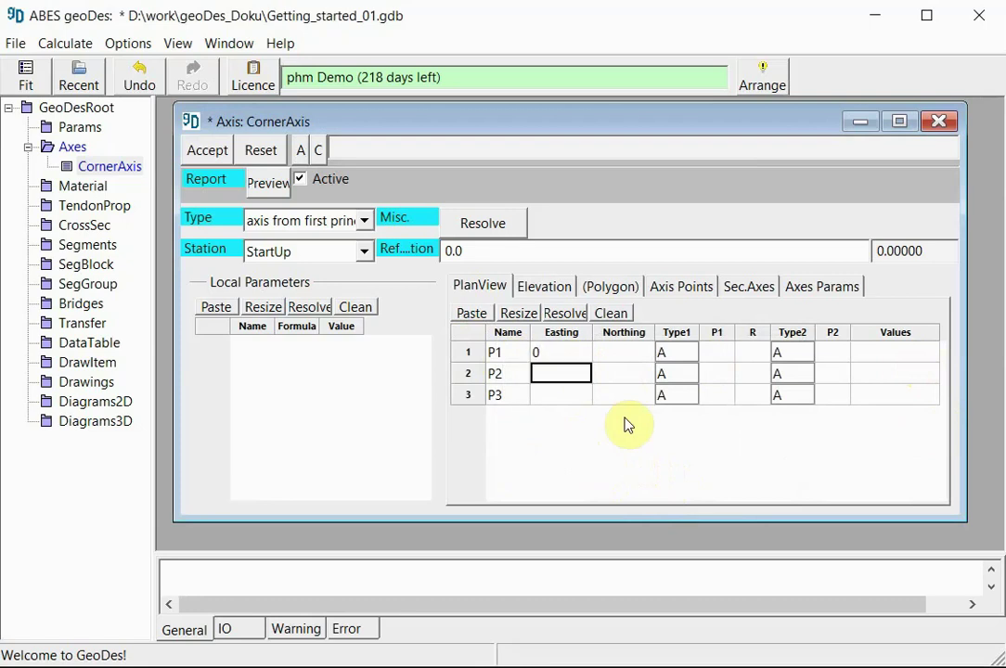
key(Up)
key(Right)
text(0)
key(Return)
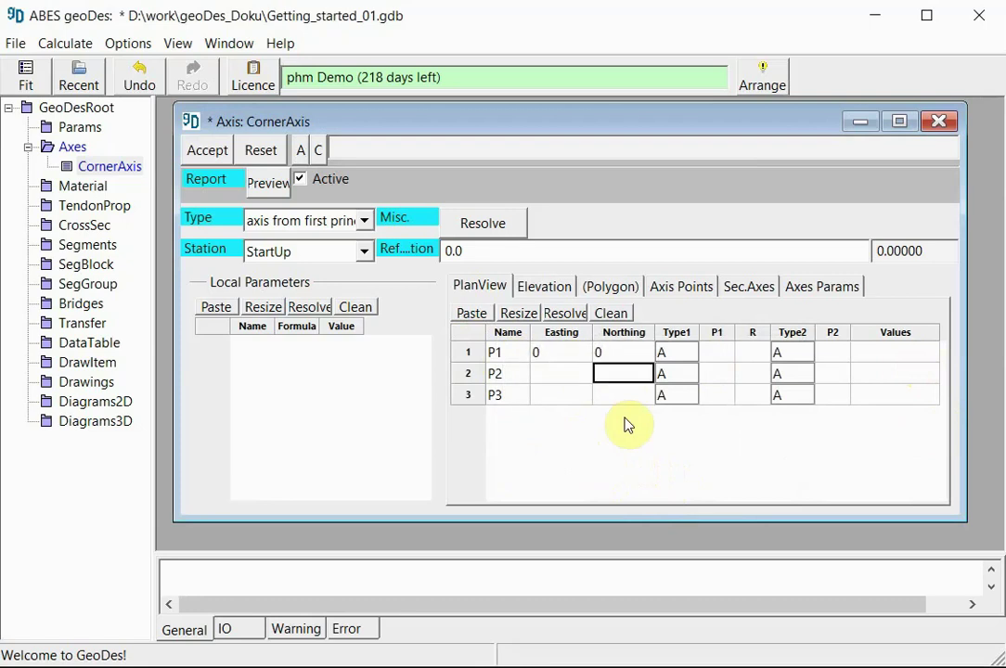
Step: Set P2 to Easting 100, Northing 0 and P3 to Easting 100, Northing 100
key(Left)
text(100)
key(Return)
text(0)
key(Return)
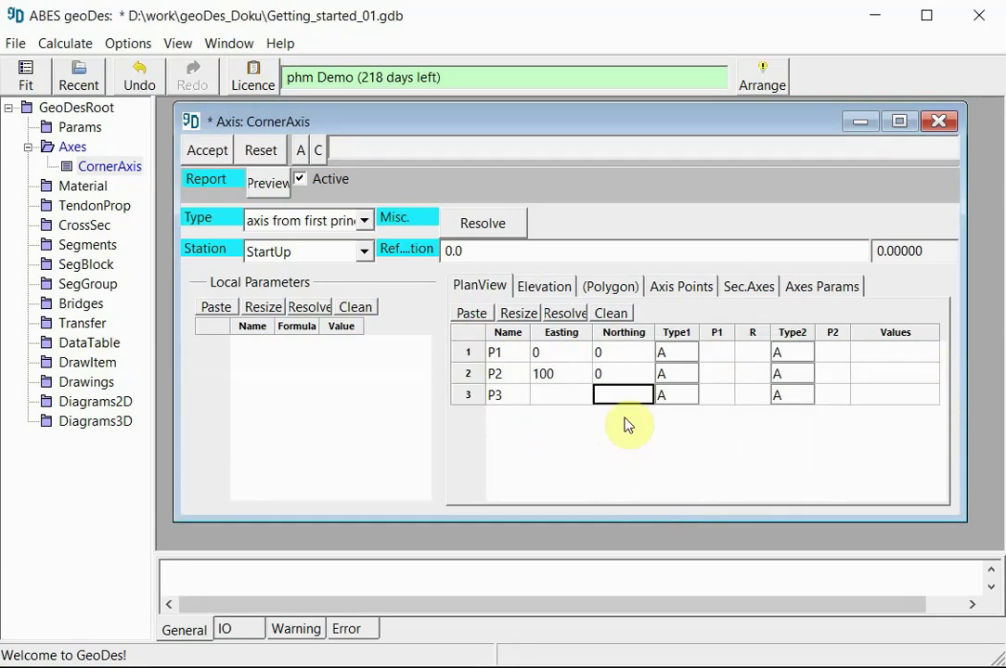
key(Left)
text(100)
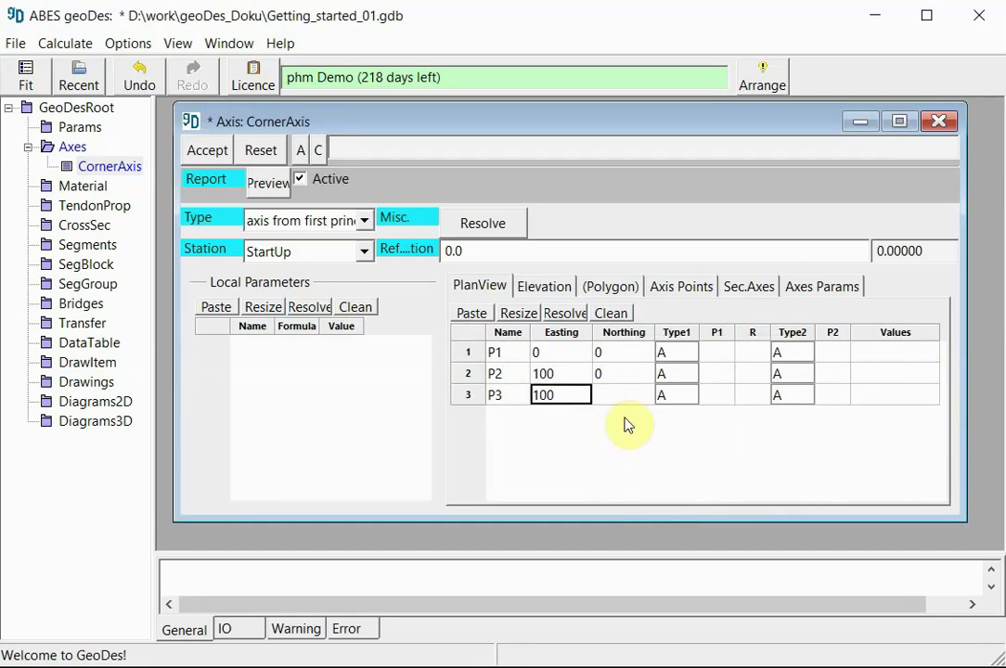
key(Tab)
text(100)
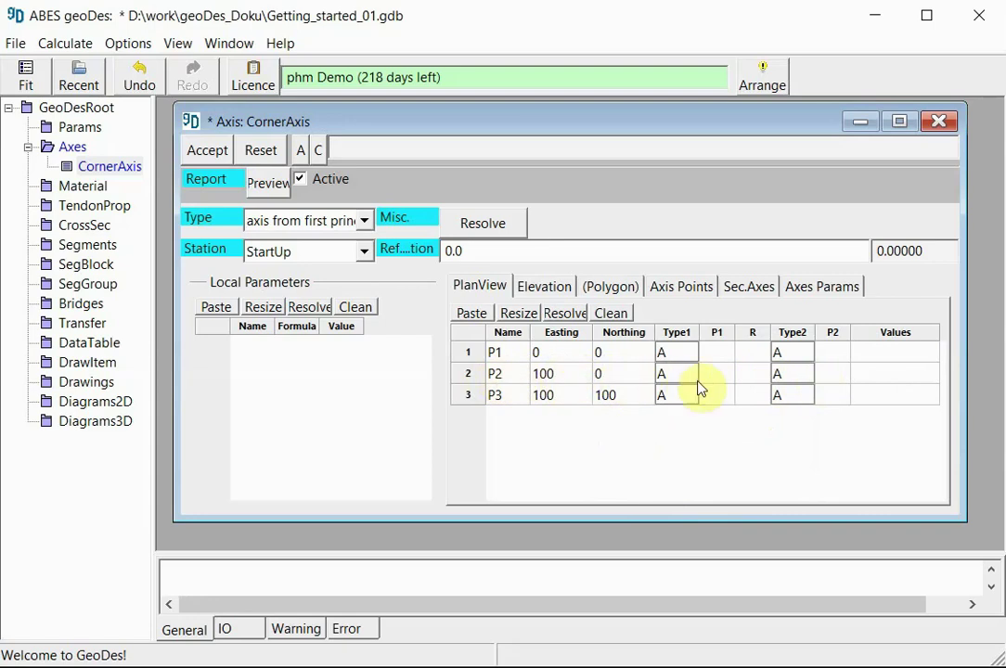
click(752, 382)
Step: Give P2 a radius of 50 with an incoming Len transition of 20
click(757, 381)
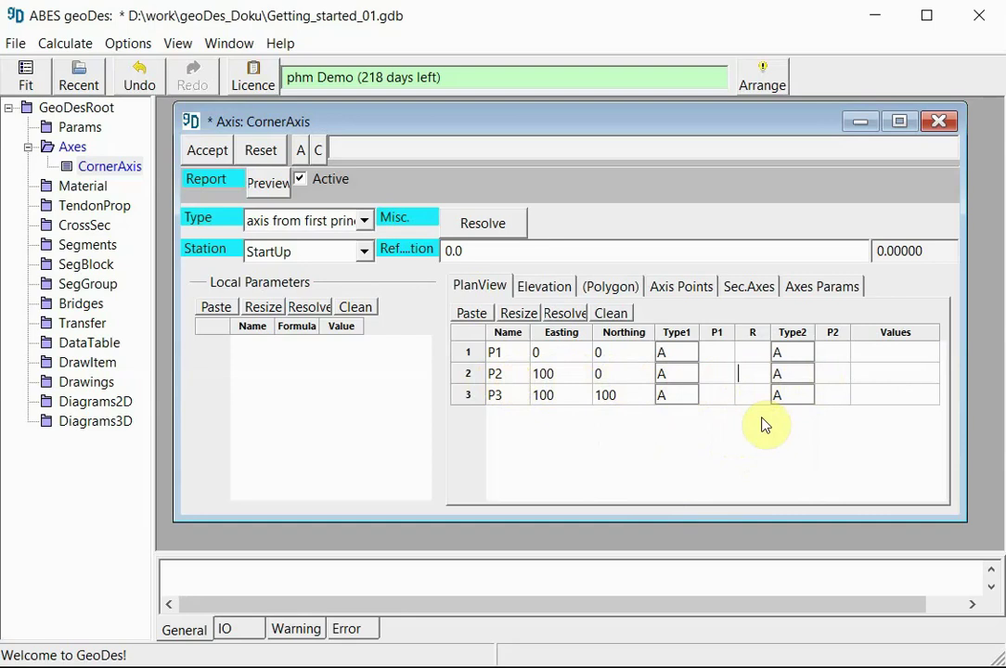
text(50)
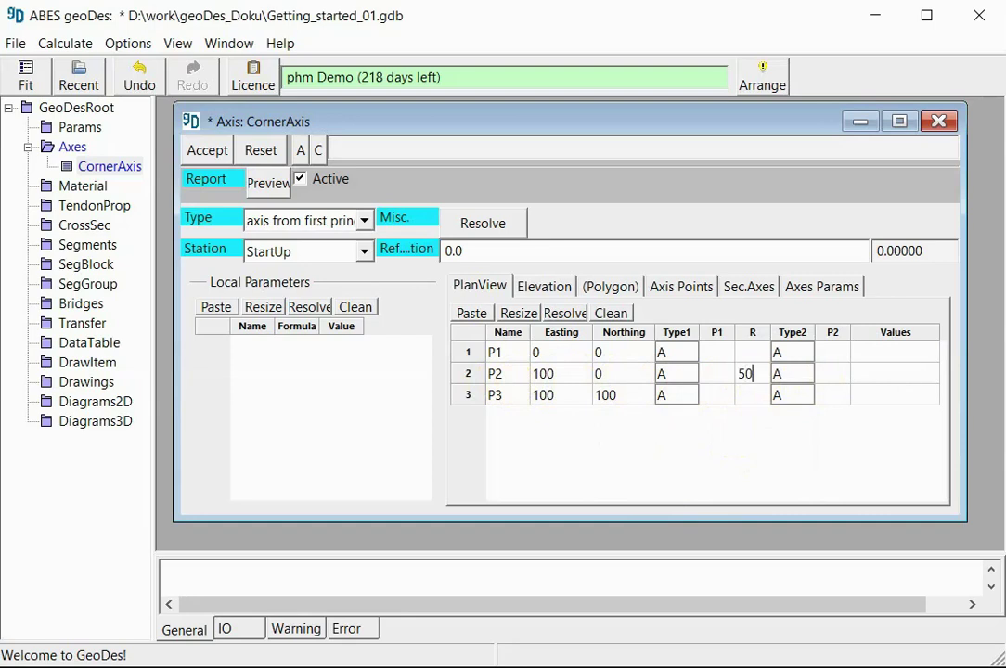
click(684, 383)
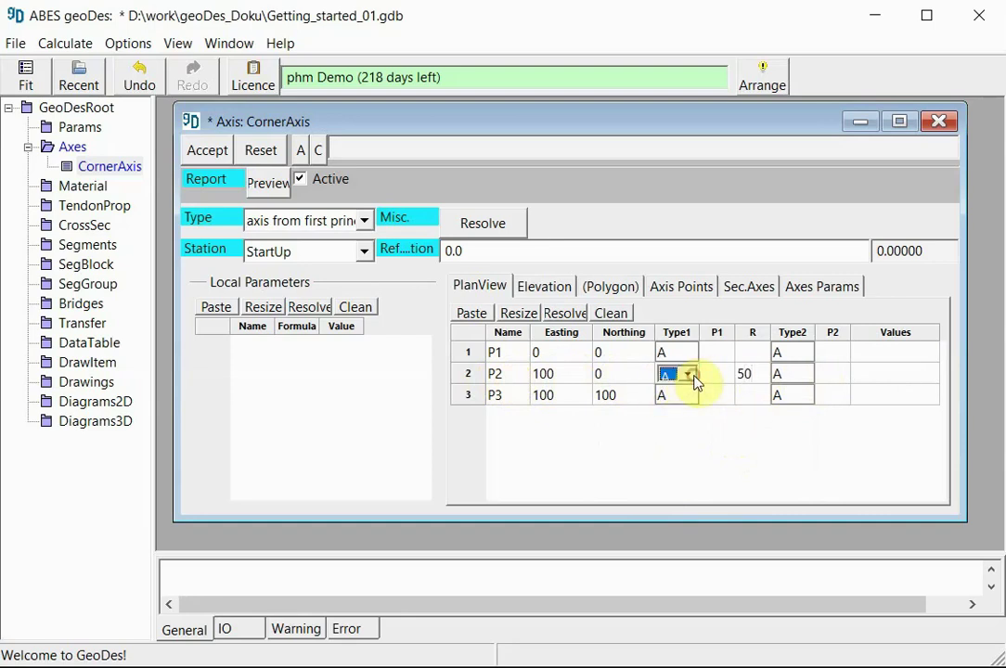
click(689, 375)
click(689, 376)
click(689, 375)
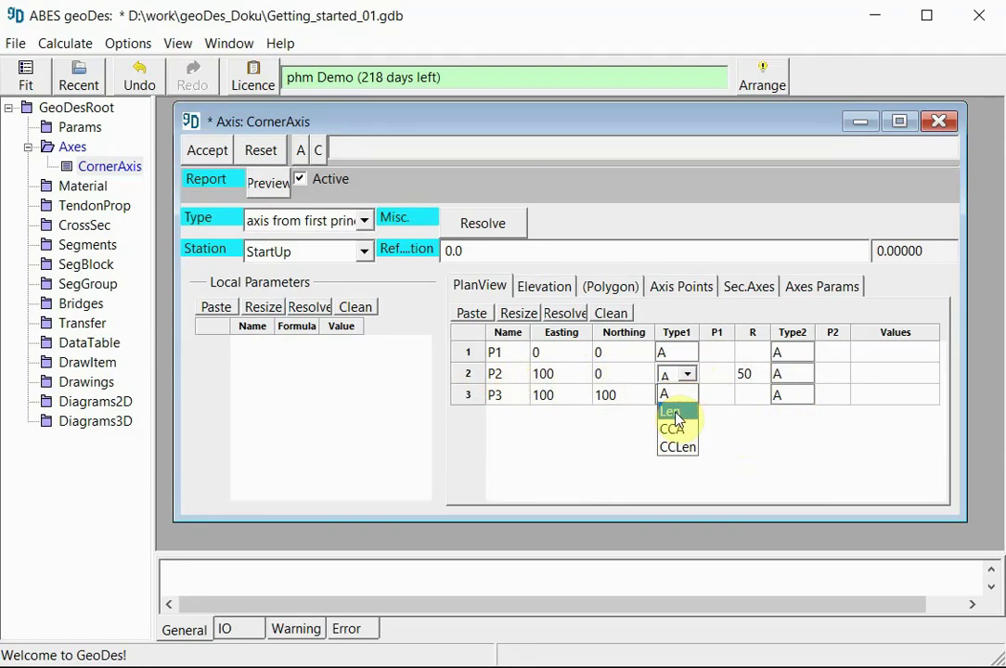
click(675, 414)
click(723, 378)
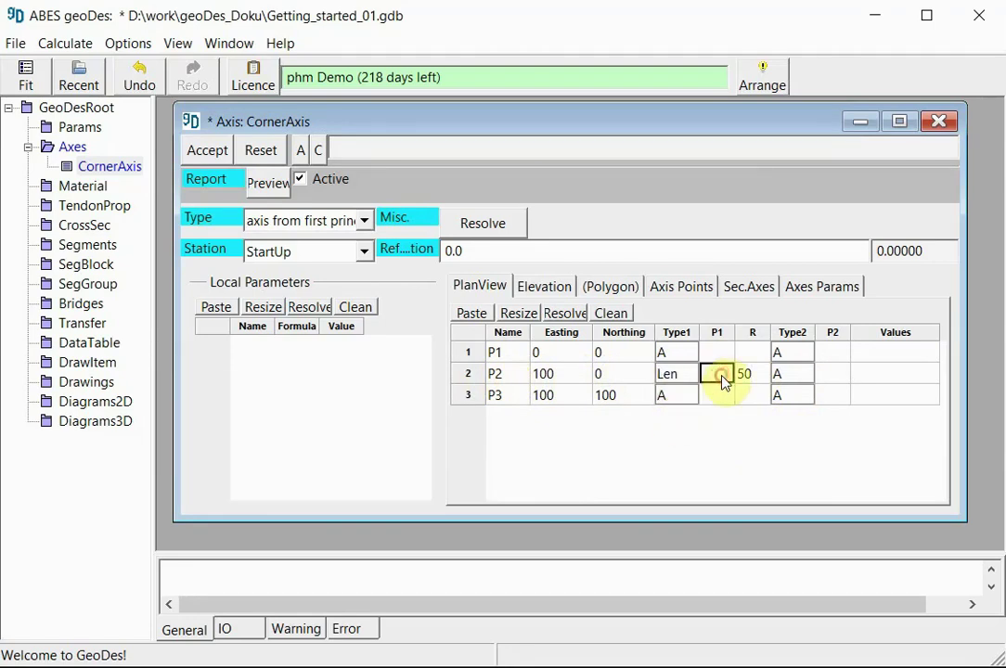
text(20)
Step: Set P2's outgoing transition to Len 20 and accept the plan-view points
click(805, 376)
click(805, 376)
click(786, 411)
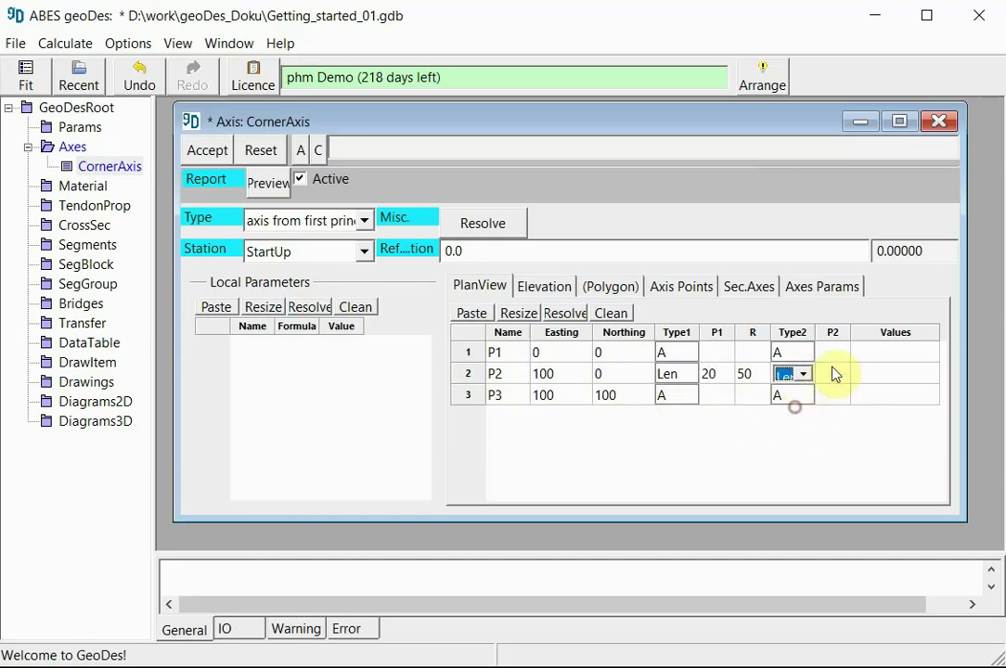
click(832, 373)
text(20)
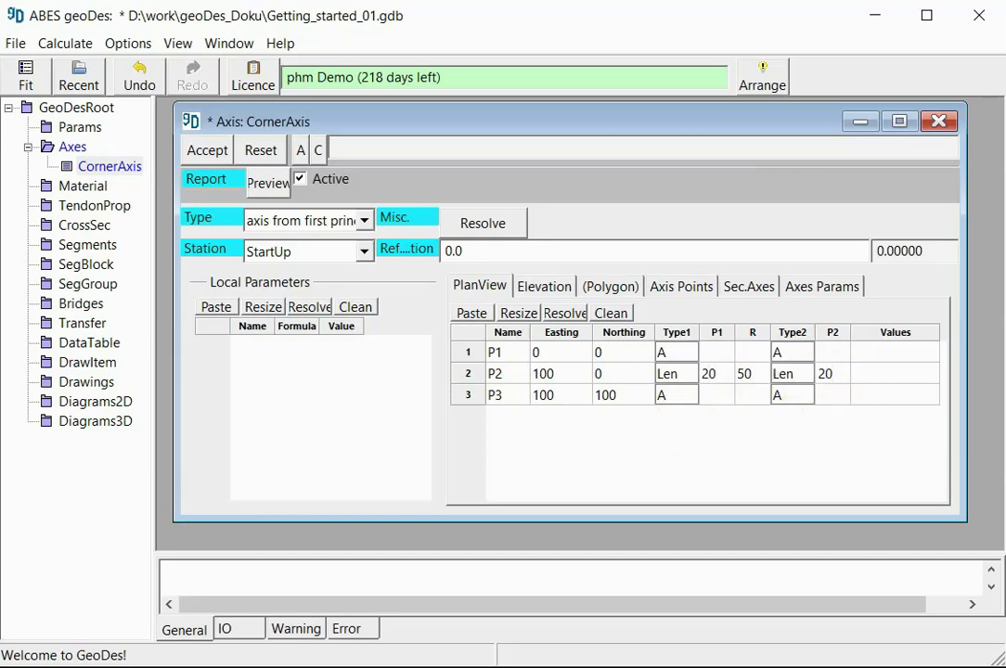
click(880, 376)
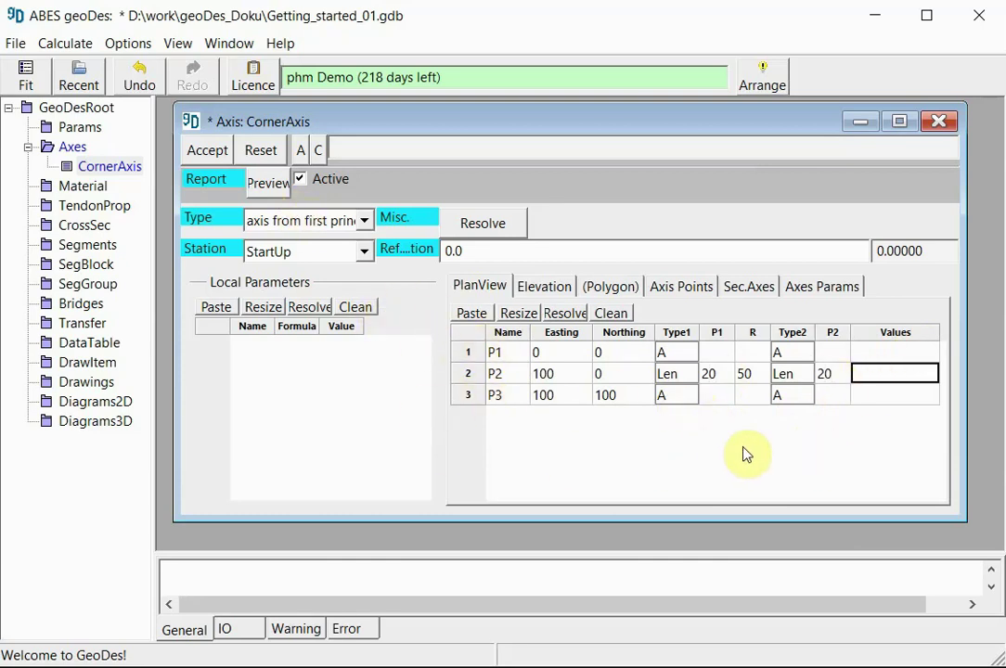
click(203, 153)
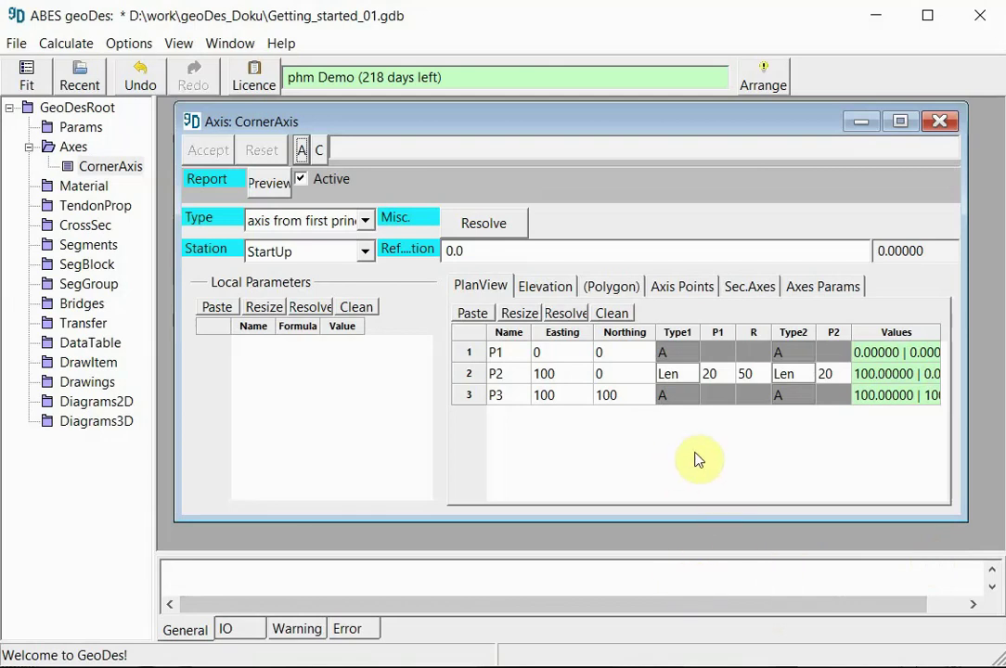
Step: Insert 3 rows into the CornerAxis elevation profile table
click(546, 289)
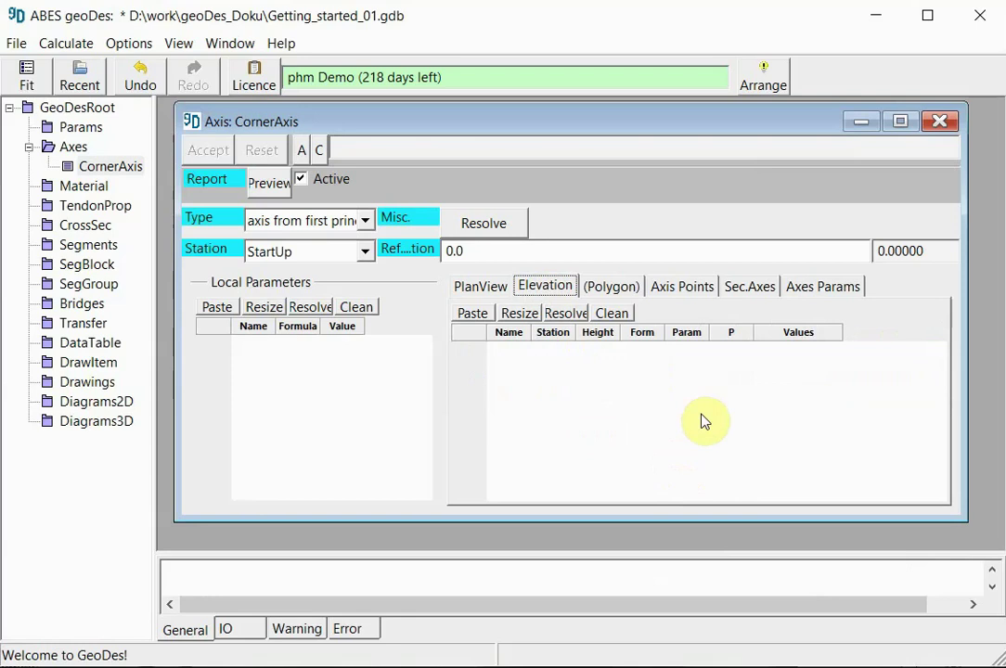
right_click(474, 343)
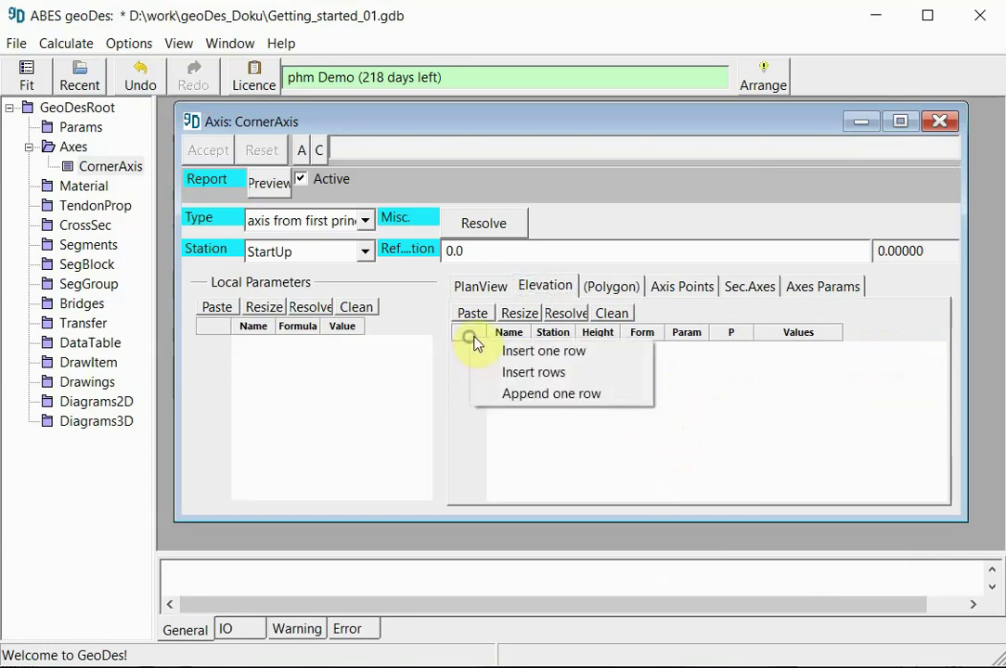
click(527, 372)
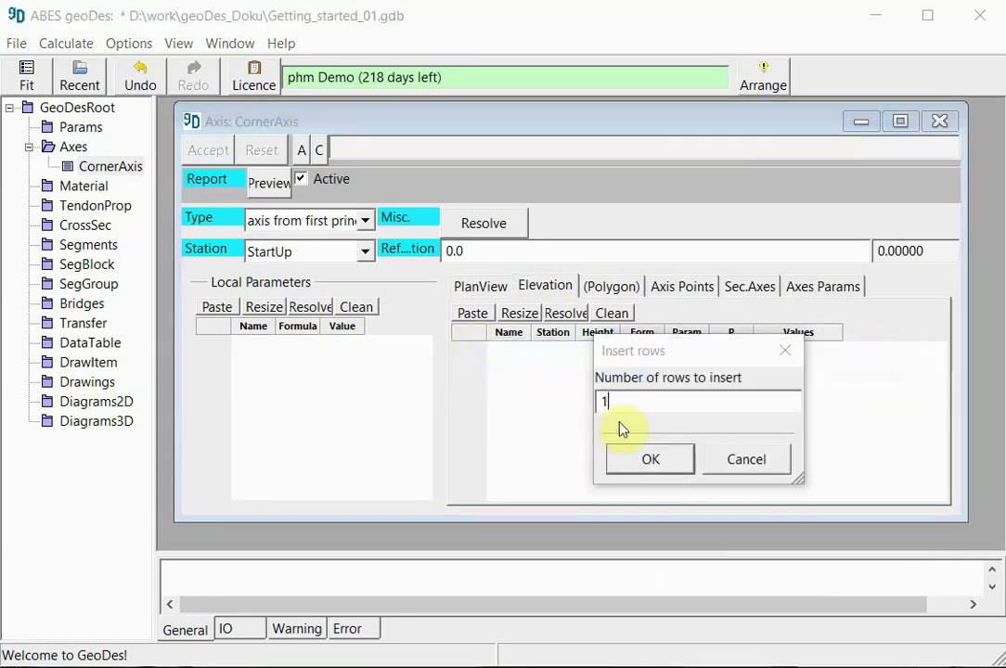
double_click(631, 402)
text(3)
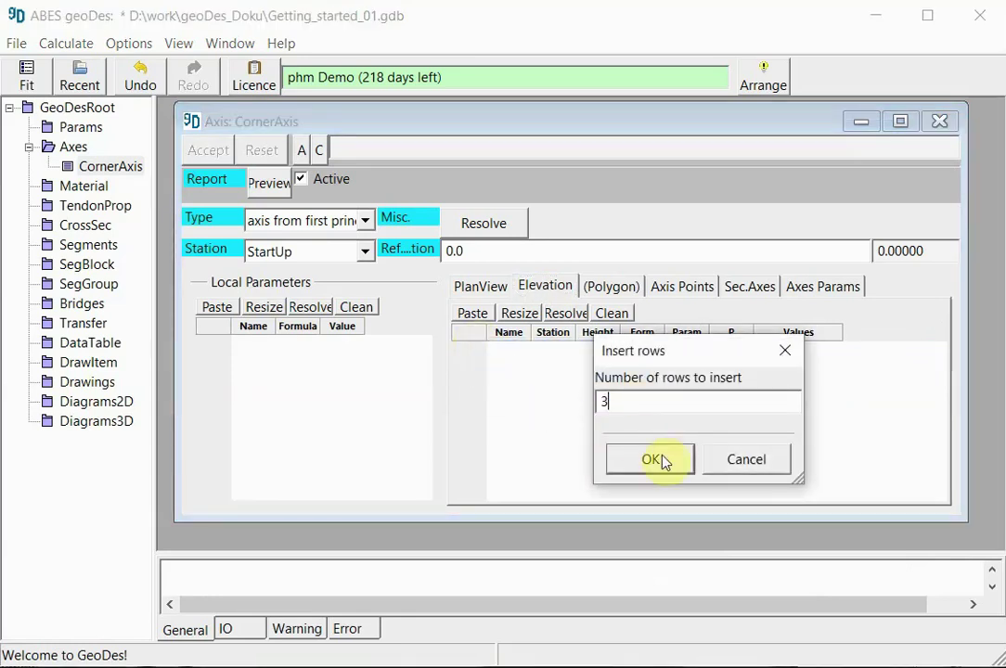
click(654, 460)
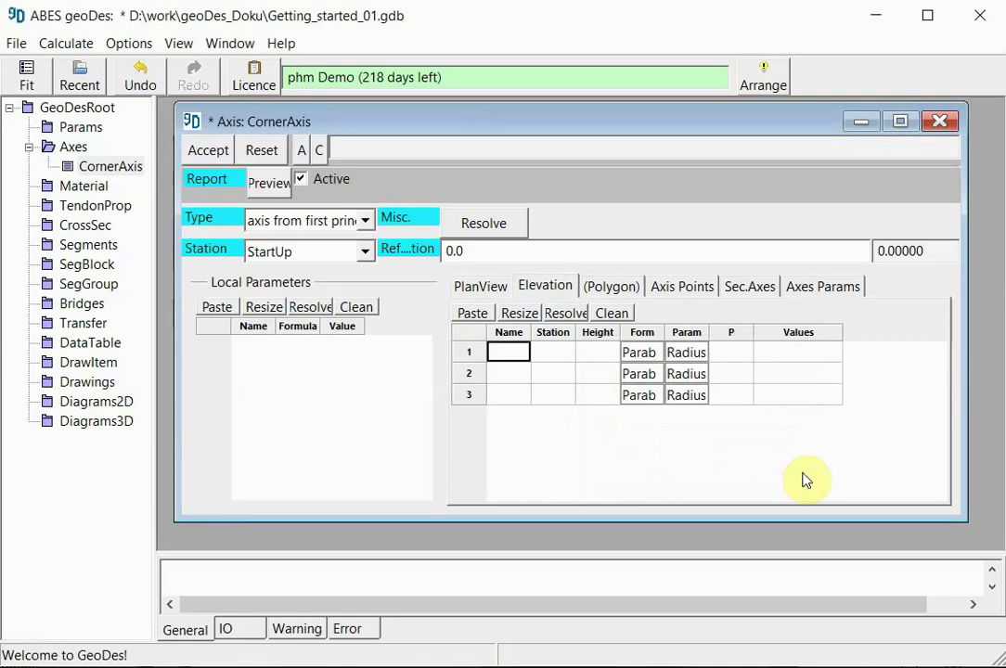
Step: Name the first two elevation rows E1 and E_top
text(E1)
key(Return)
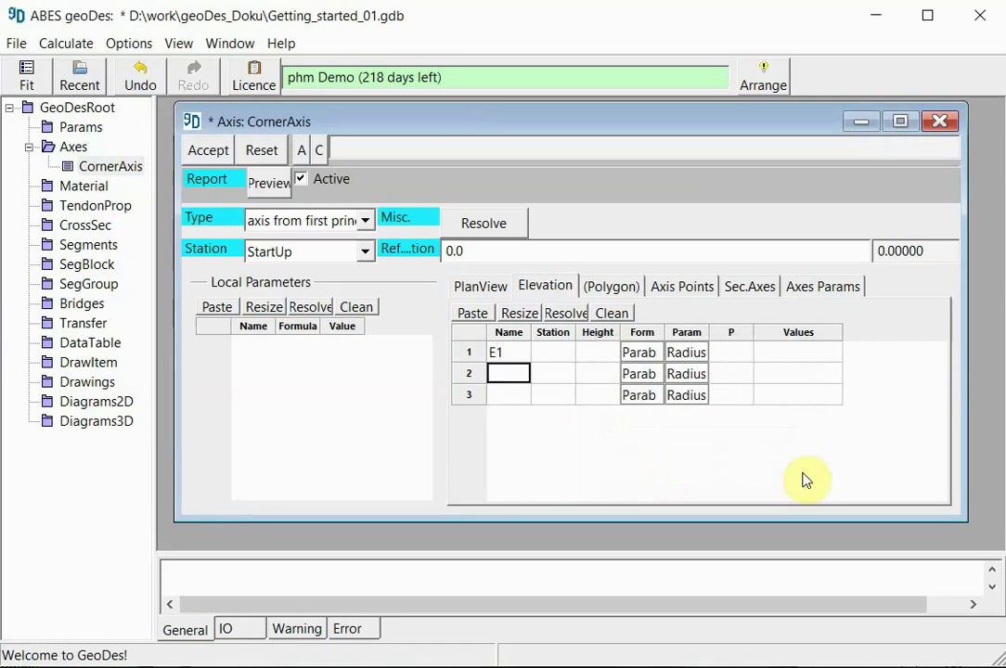
text(E_top)
key(Return)
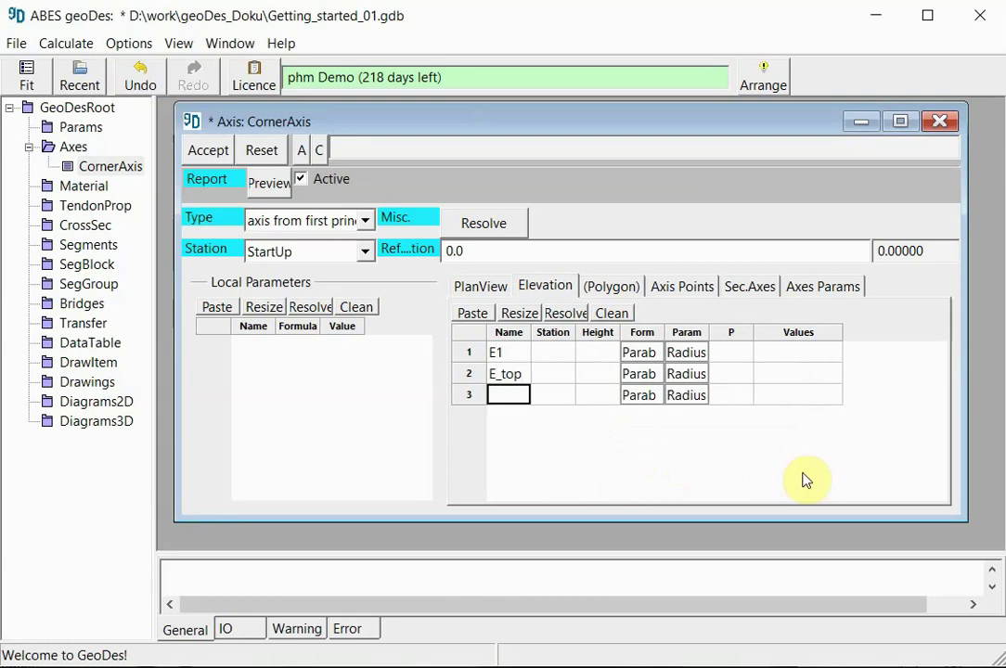
Step: Name row 3 E2 and give E1 station 0 and height 0
text(W)
key(BackSpace)
text(E2)
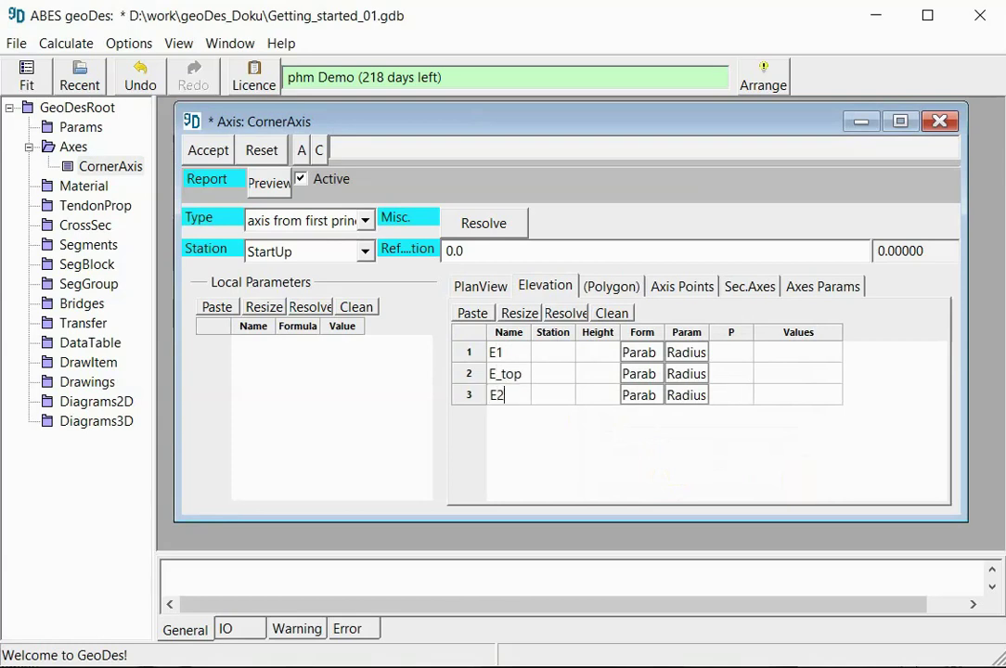
click(553, 353)
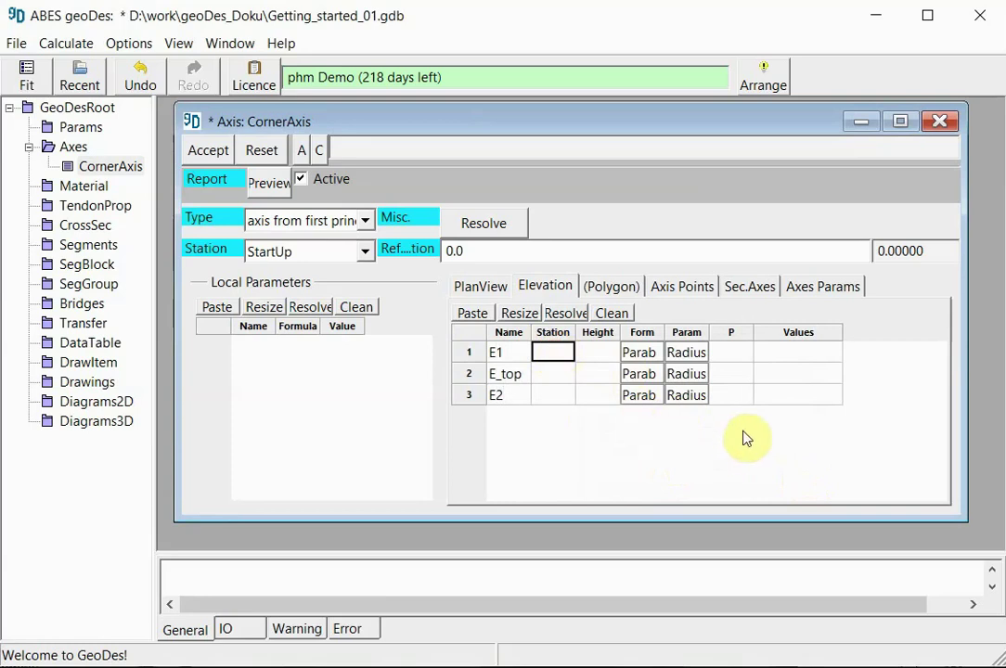
text(0)
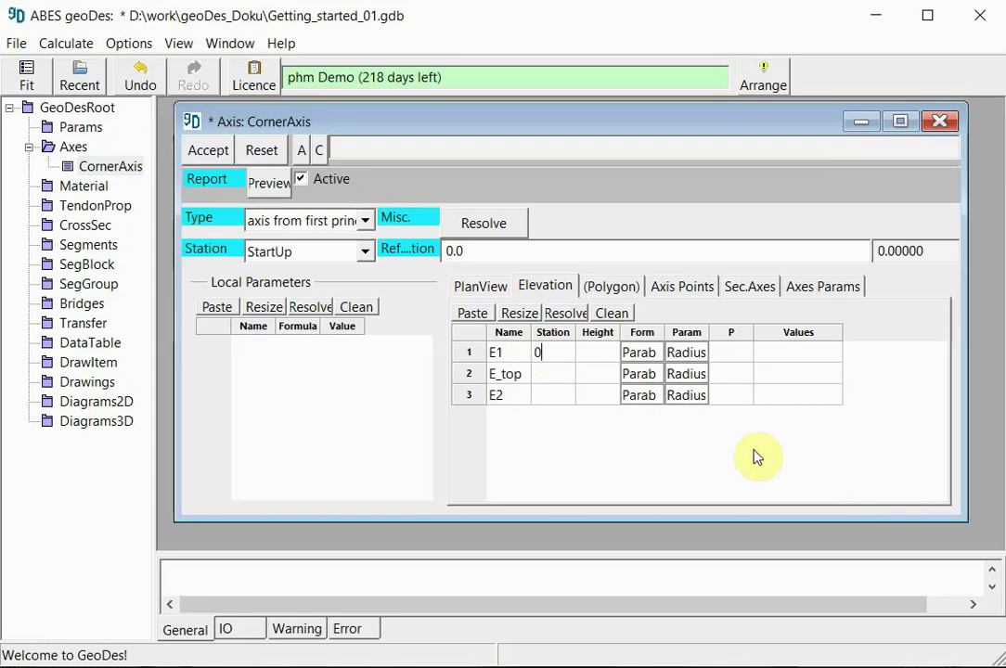
key(Return)
click(597, 353)
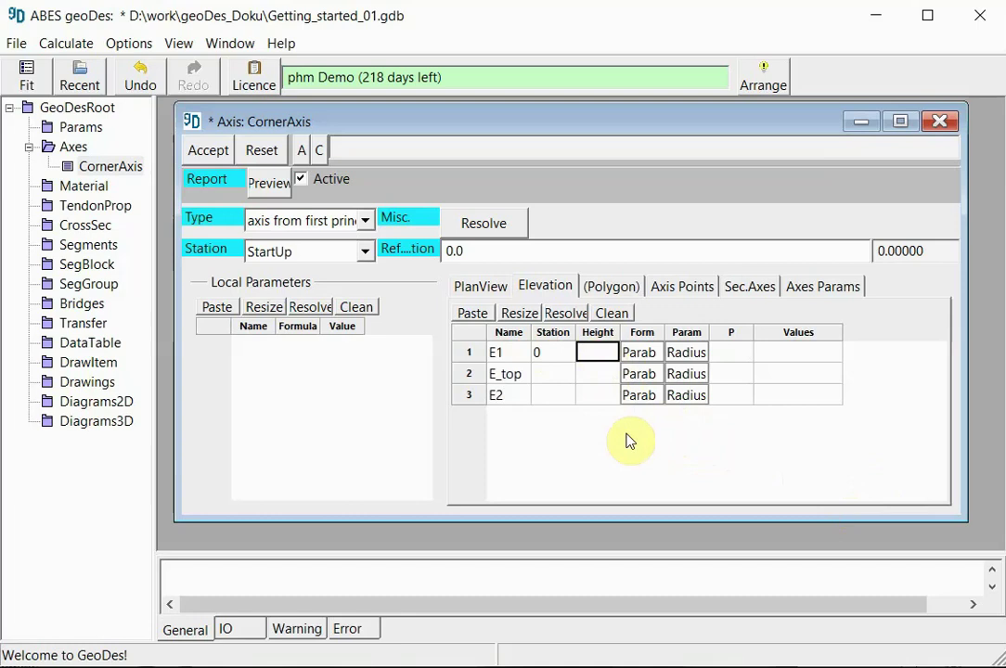
text(0)
key(Return)
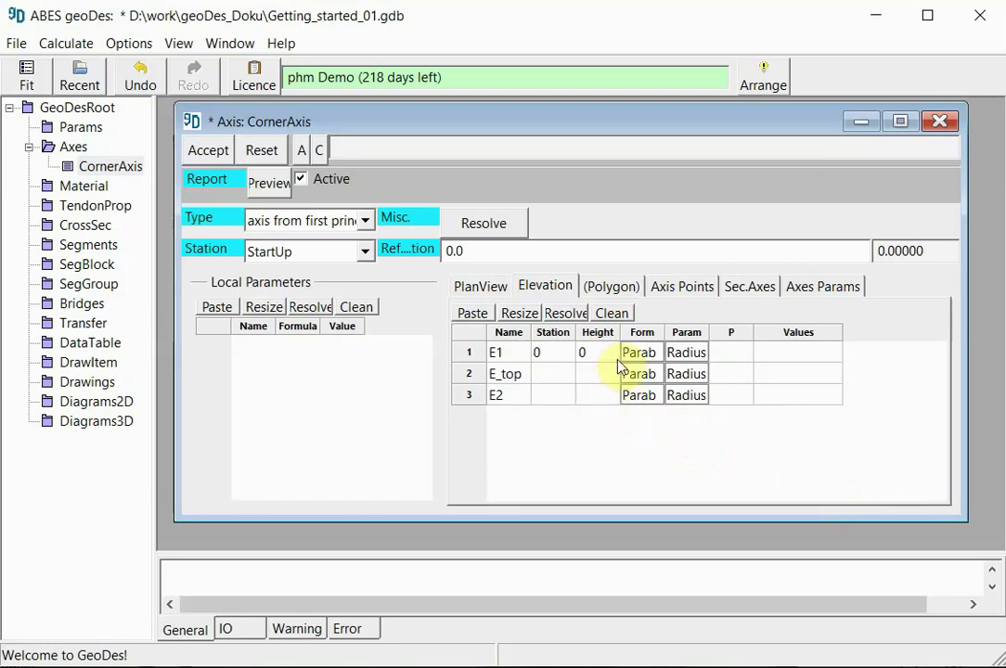
Step: Set E_top to station 200, height 5, and E2 to station 400
click(553, 378)
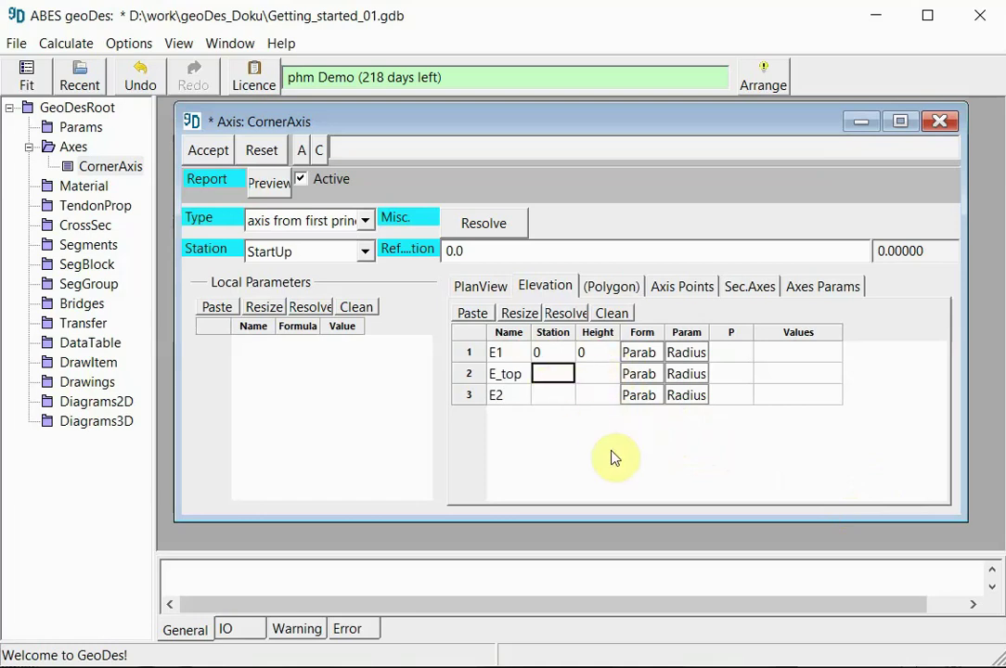
text(200)
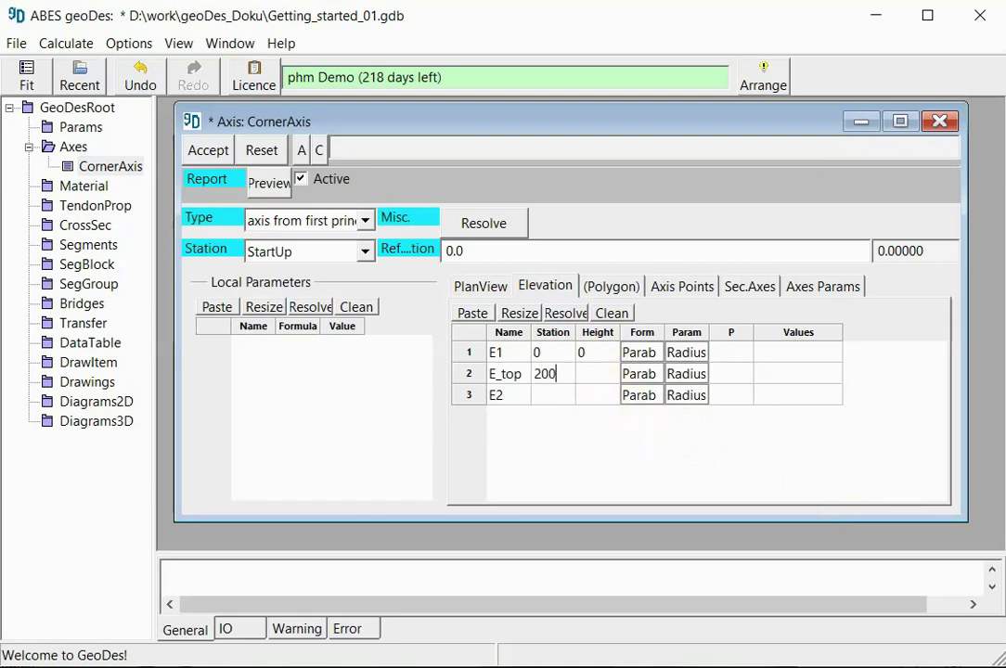
click(587, 381)
text(5)
click(561, 403)
text(400)
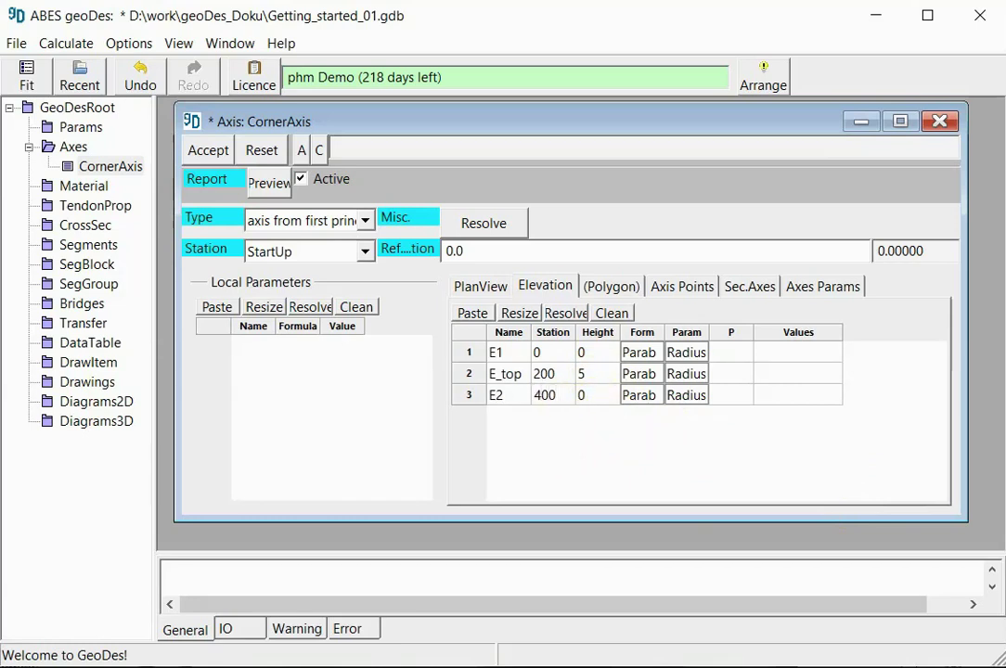
key(Return)
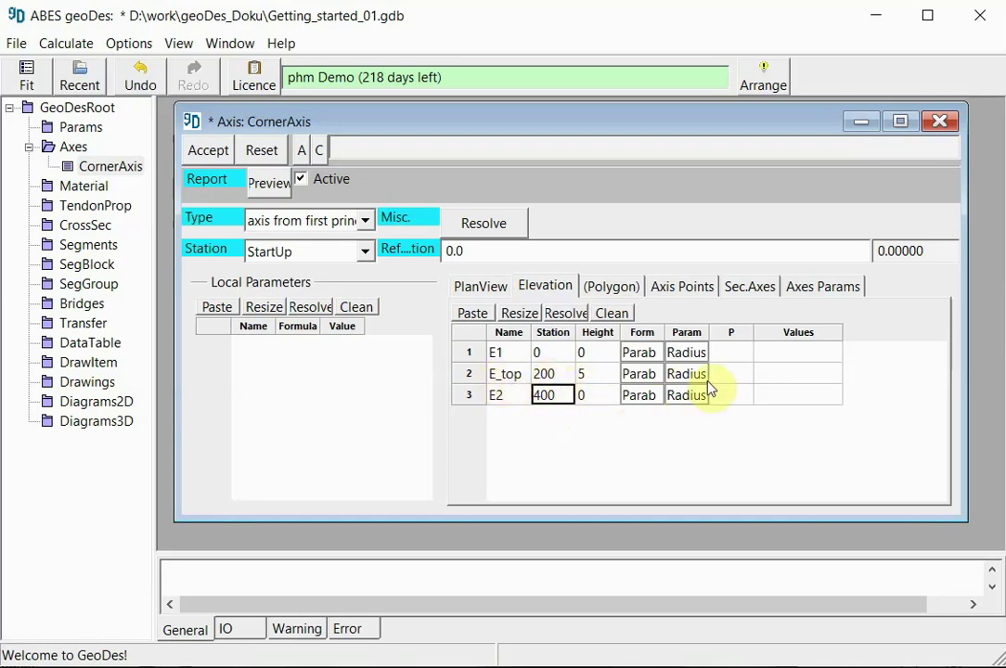
Step: Give E_top a parabola parameter of 1500 and accept the elevation profile
click(735, 374)
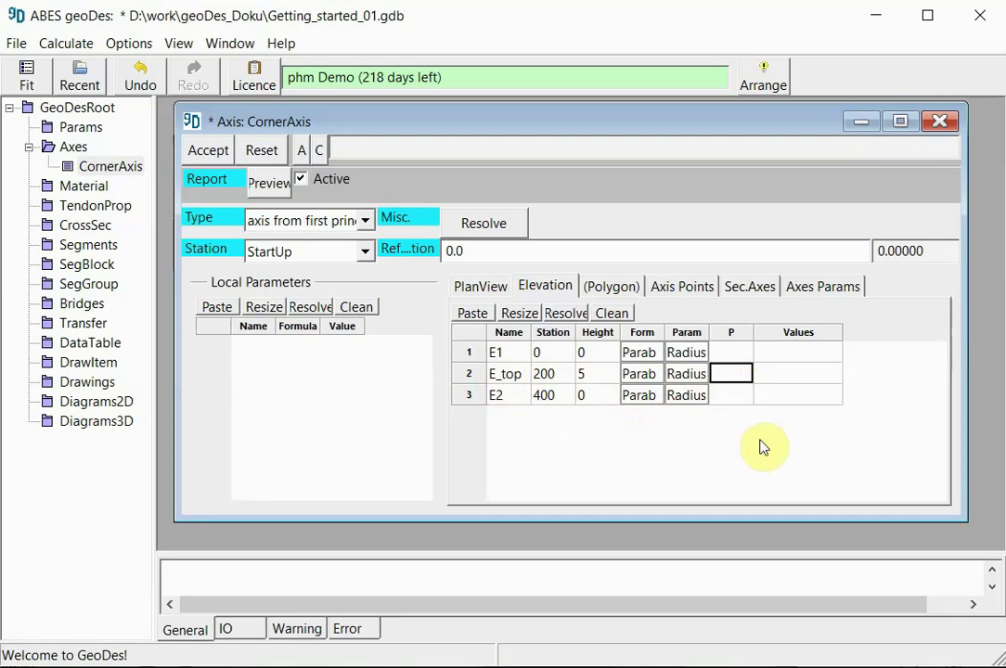
text(1500)
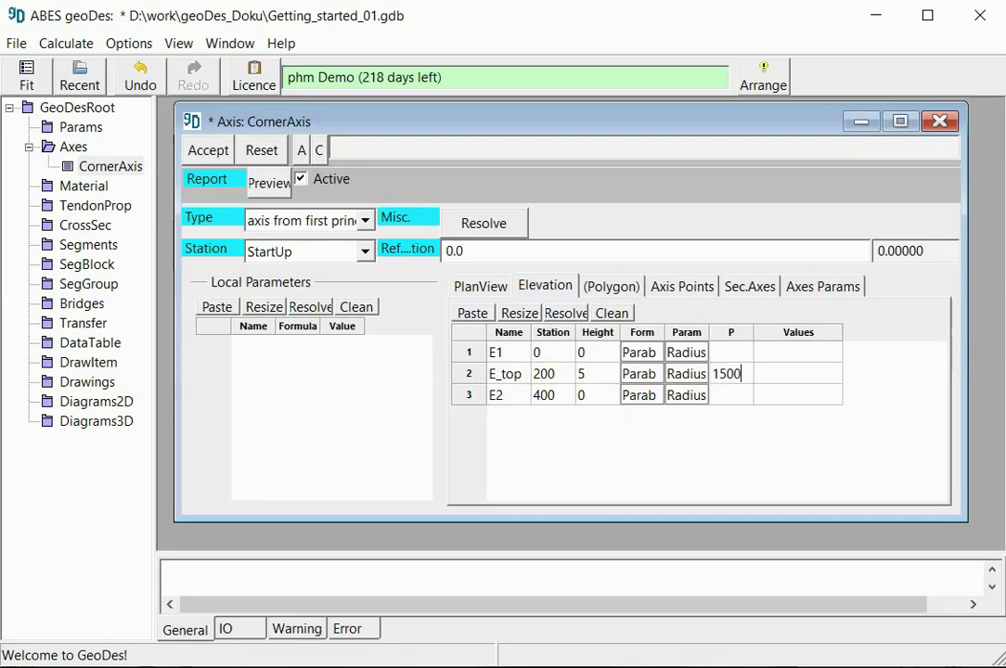
click(808, 450)
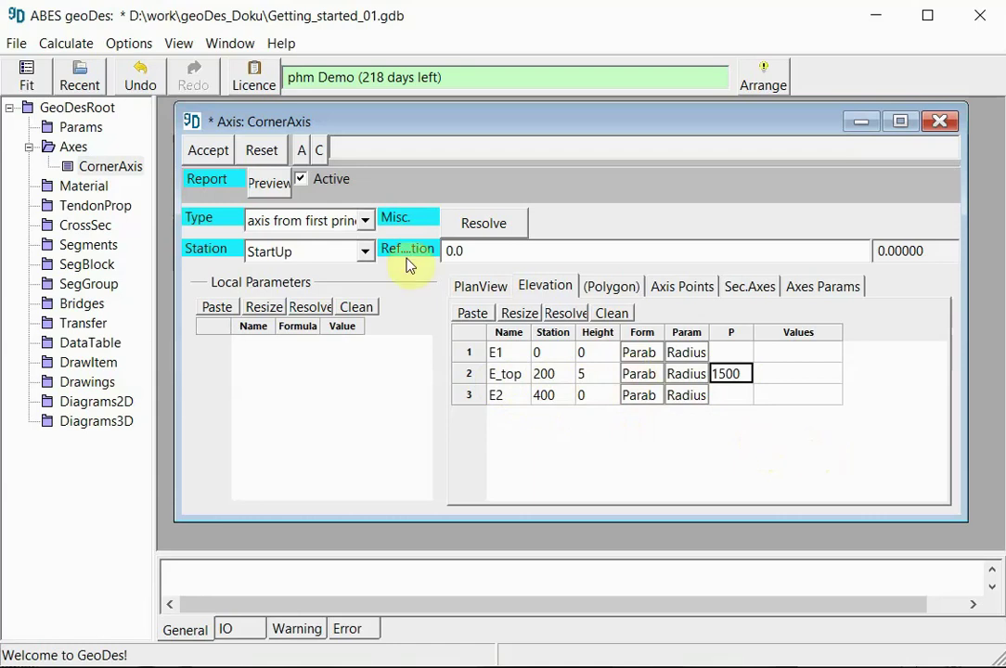
click(209, 150)
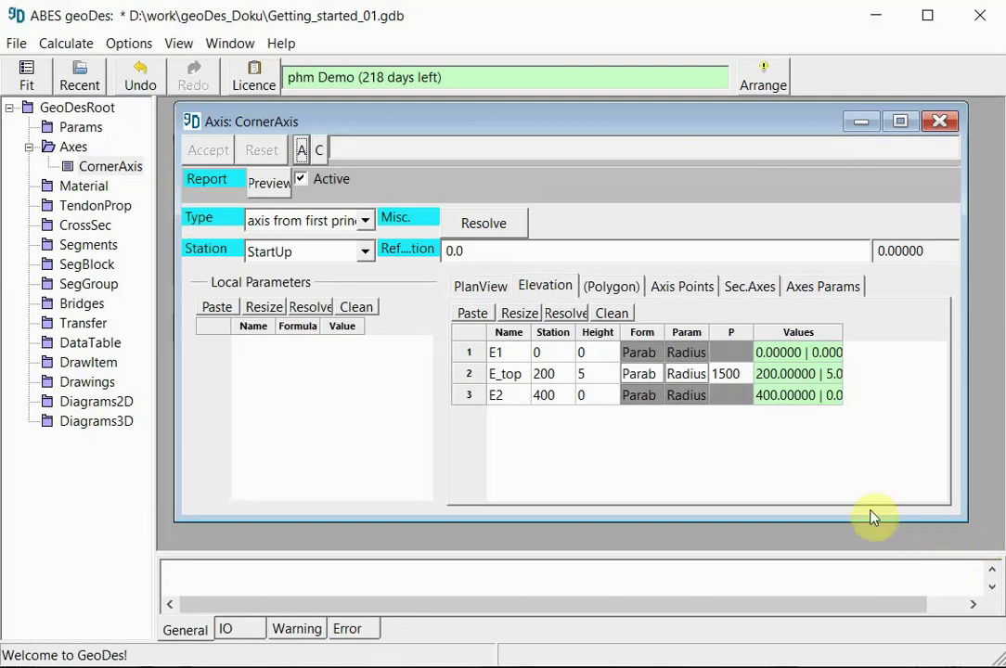
Step: Switch to the CornerAxis axis-points table
click(683, 289)
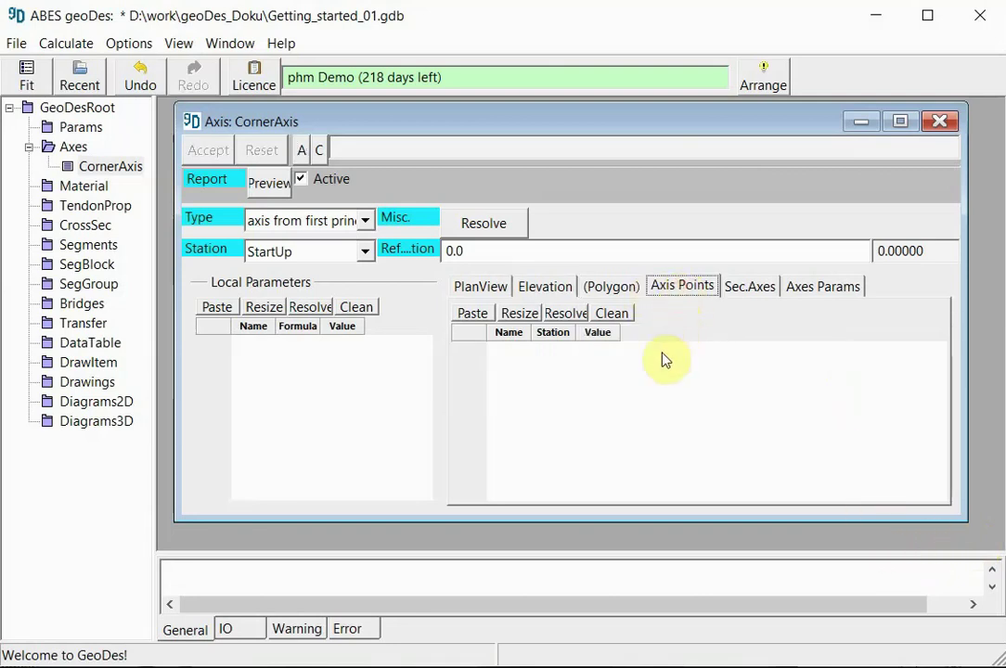
Step: Insert one axis-point row named Pier at station 100 and accept it
right_click(466, 342)
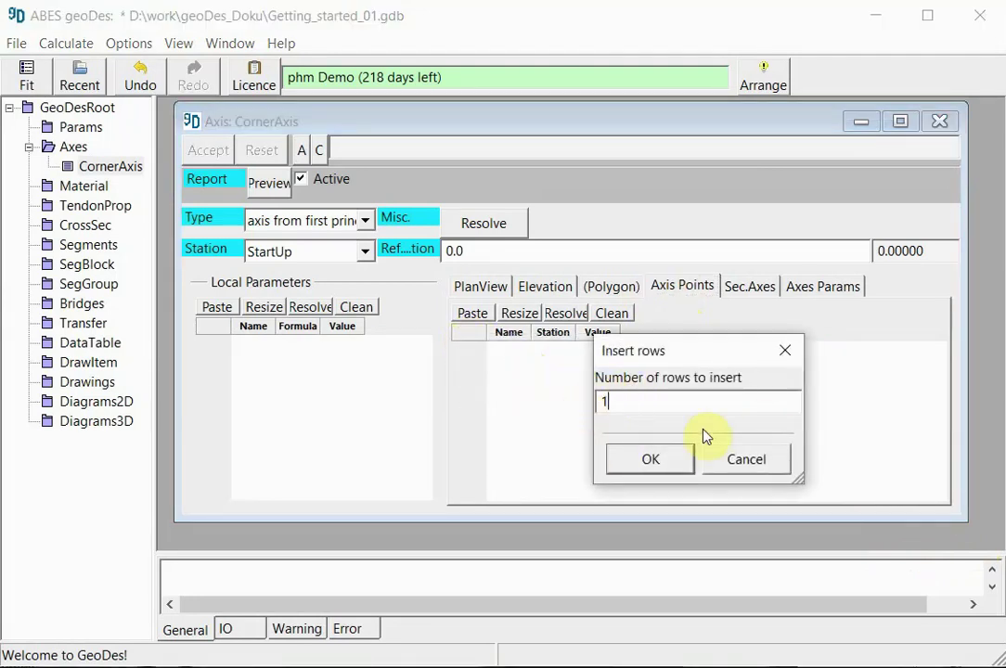
click(660, 465)
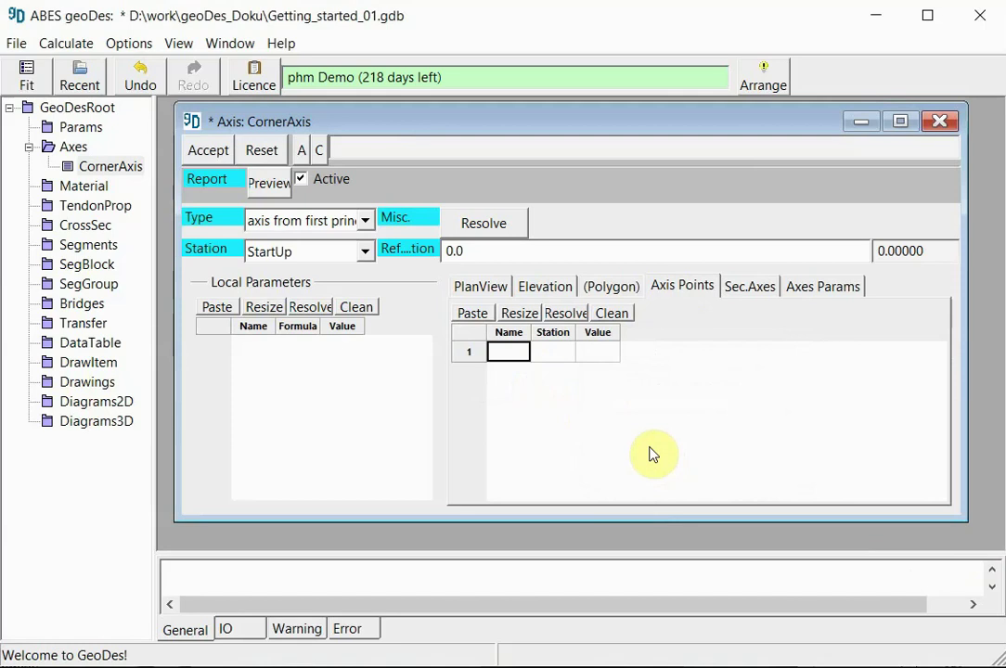
text(Pier)
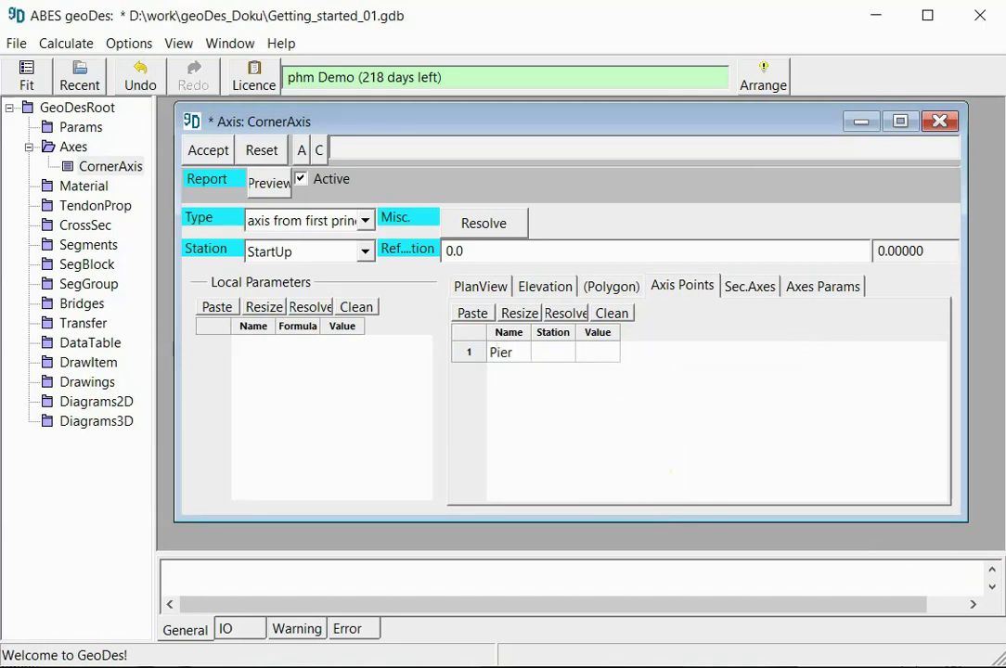
click(553, 352)
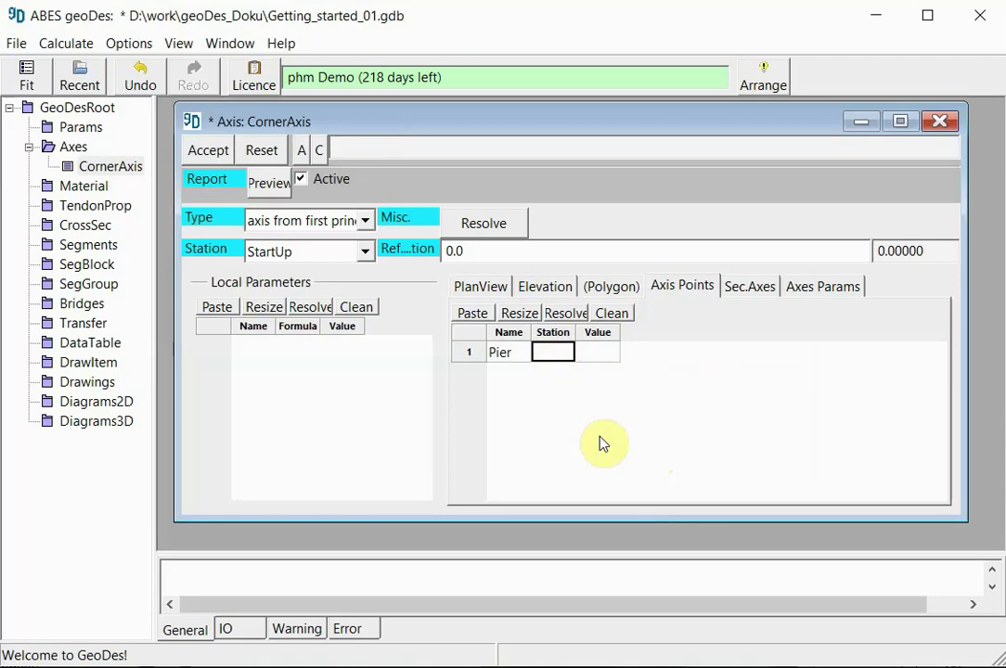
text(100)
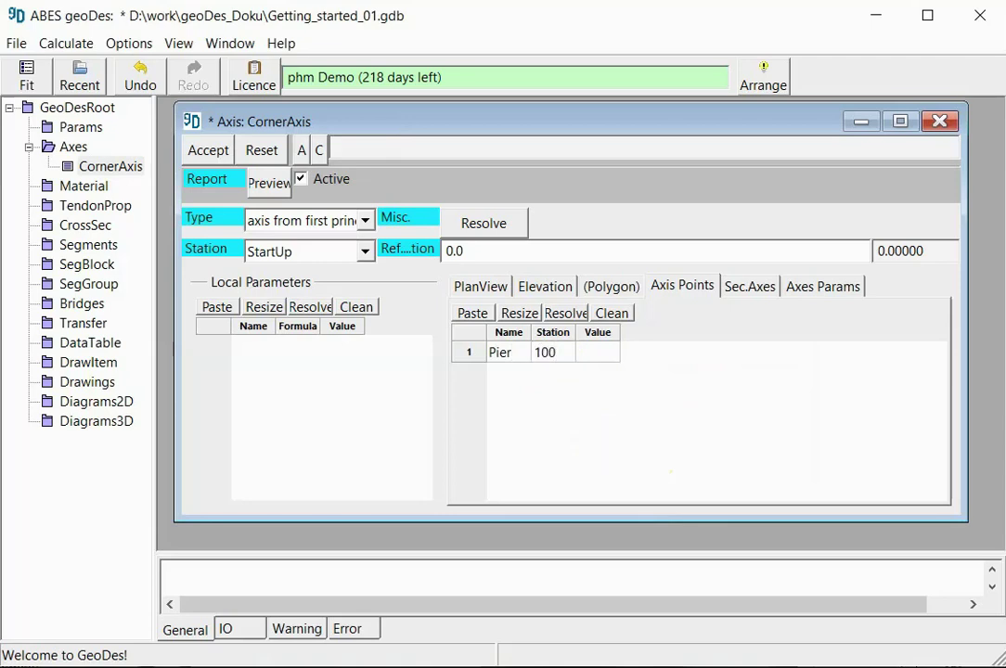
click(208, 150)
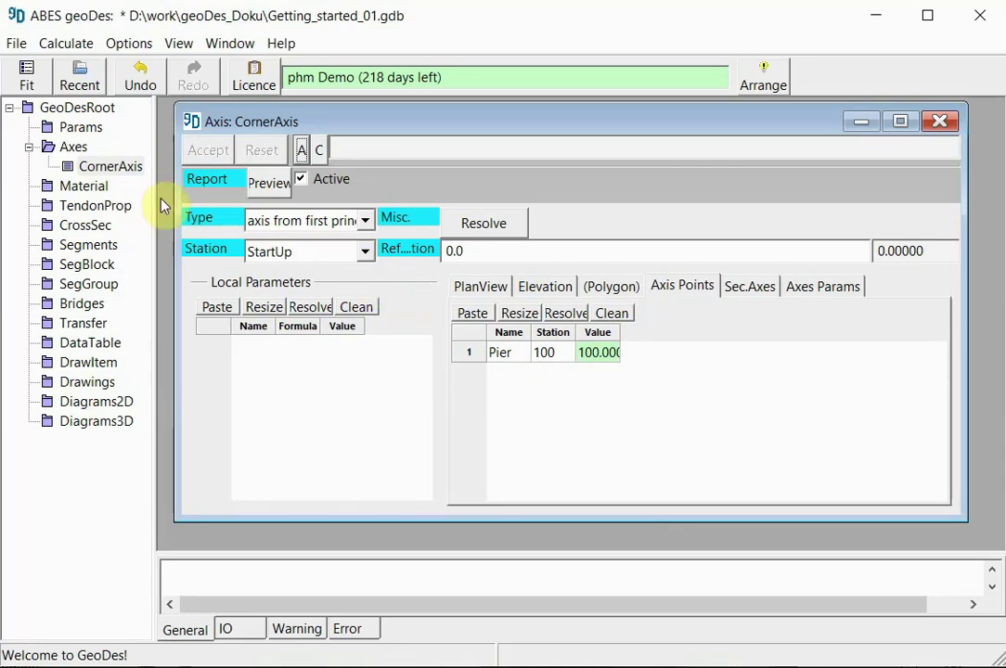
right_click(105, 176)
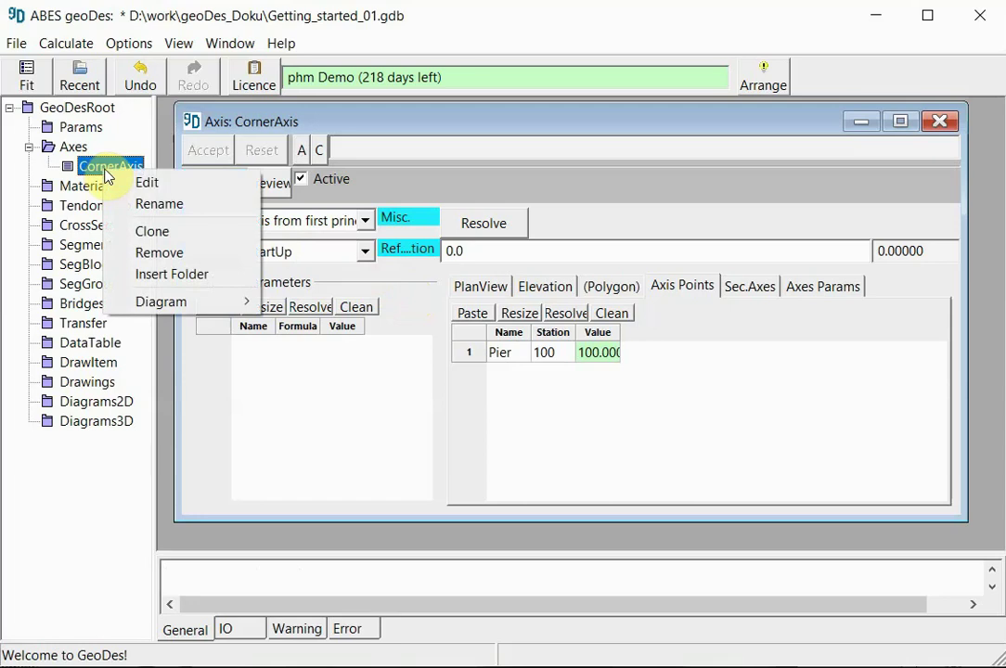
Step: Prepare a 2D plan-view diagram of CornerAxis, maximize it and fit P1–P3 with Pier in view
mouse_move(204, 302)
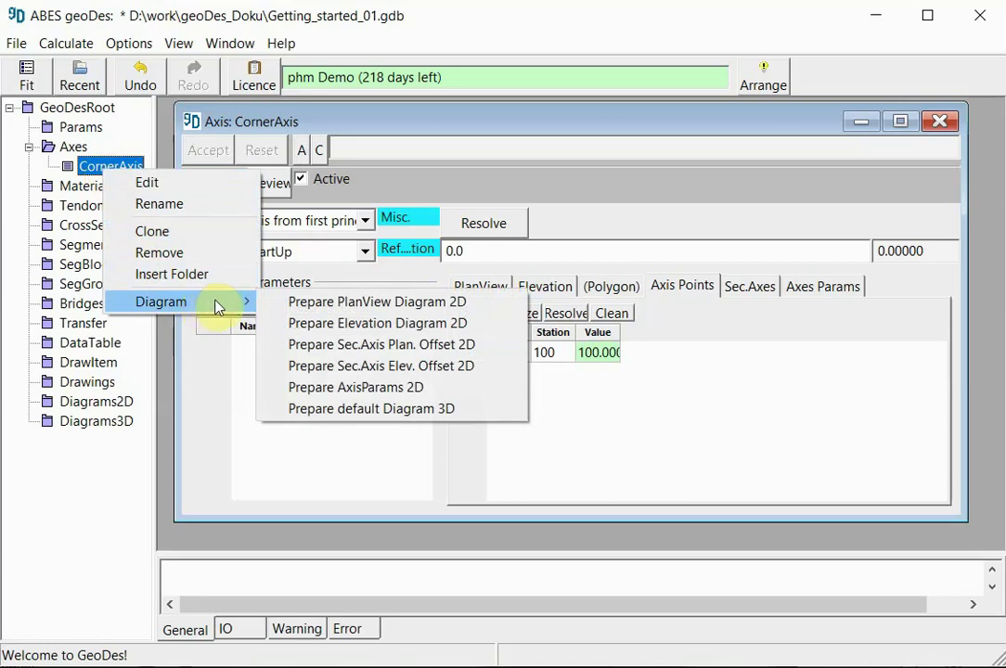
click(347, 312)
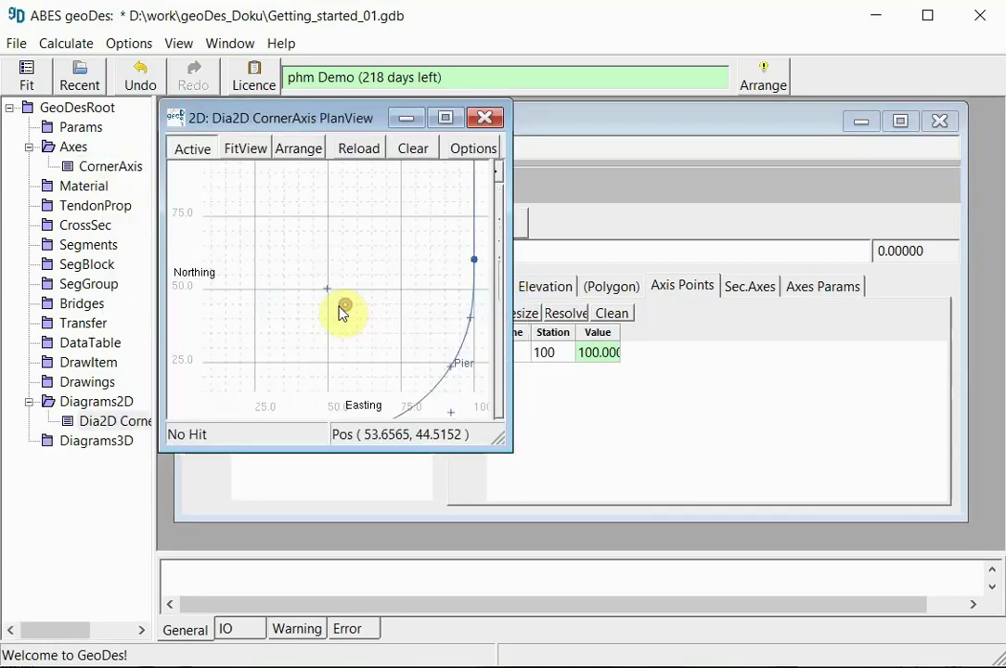
click(447, 119)
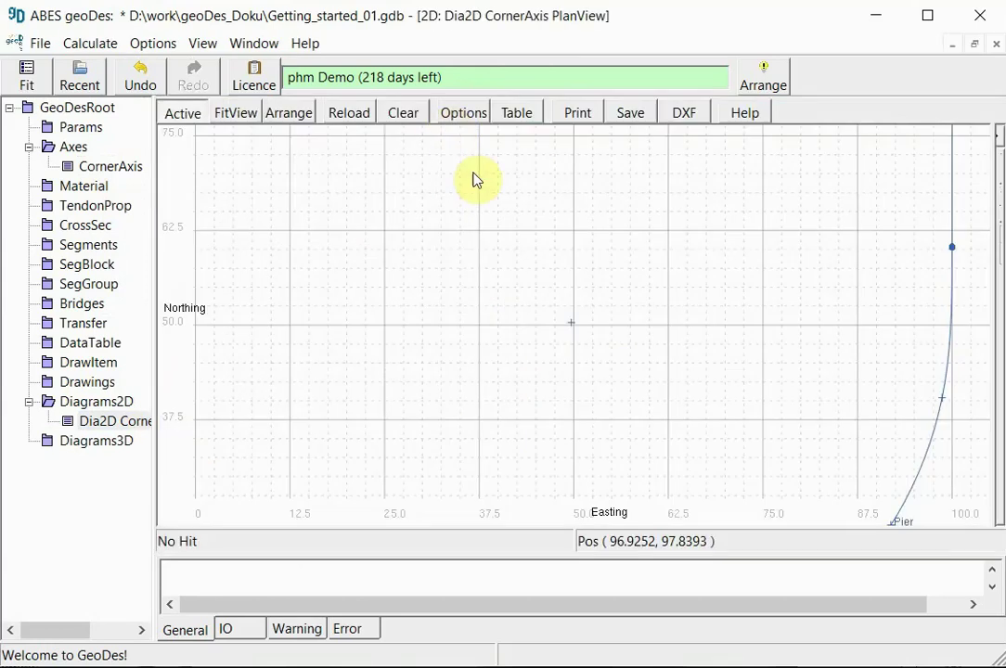
click(640, 307)
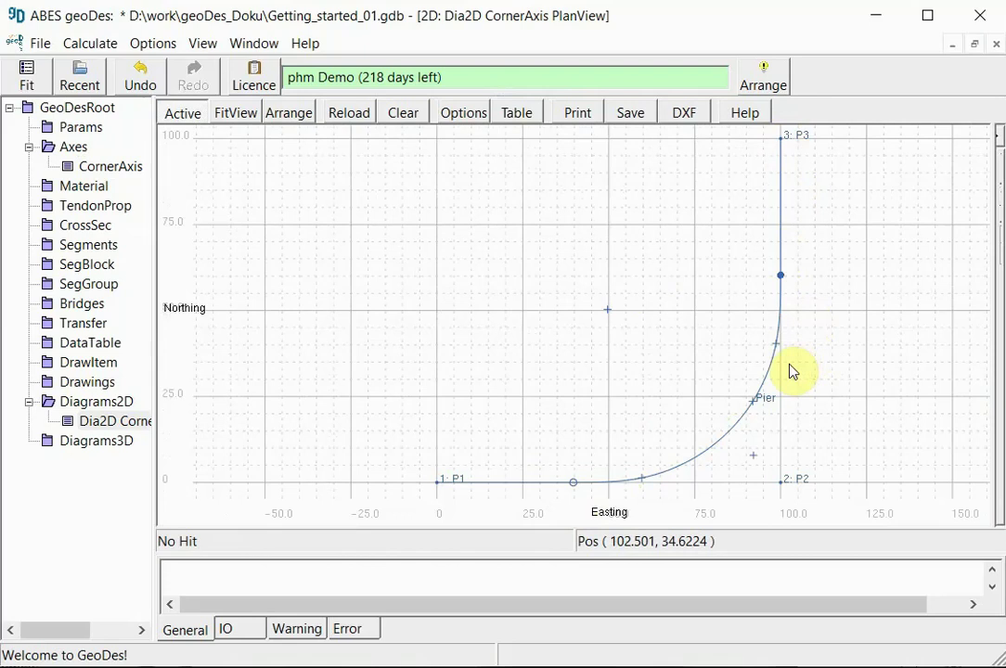
Step: Prepare a 2D elevation diagram of CornerAxis
right_click(97, 166)
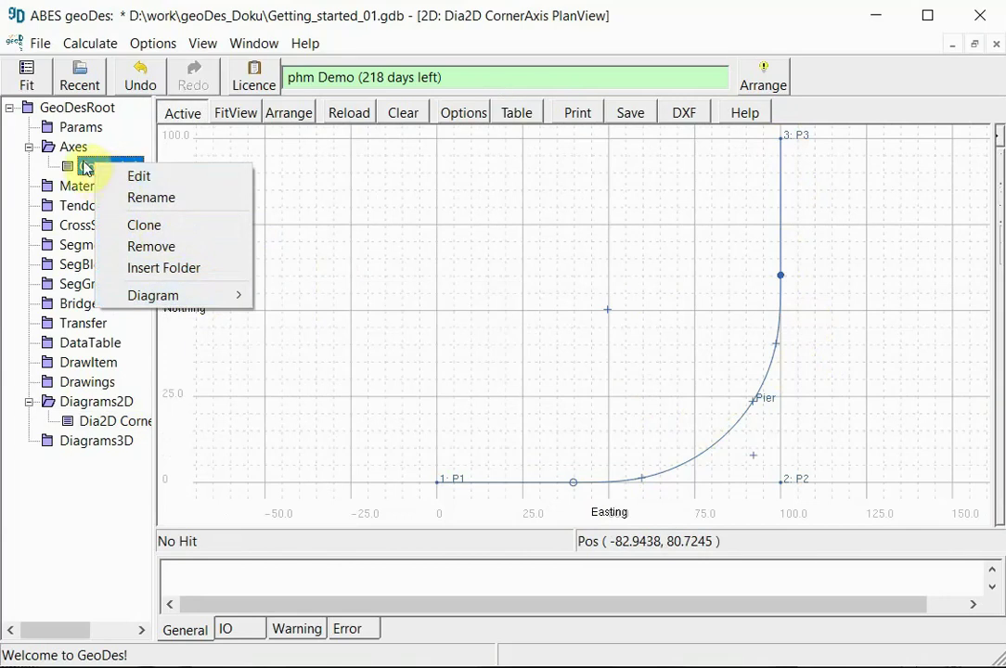
click(198, 297)
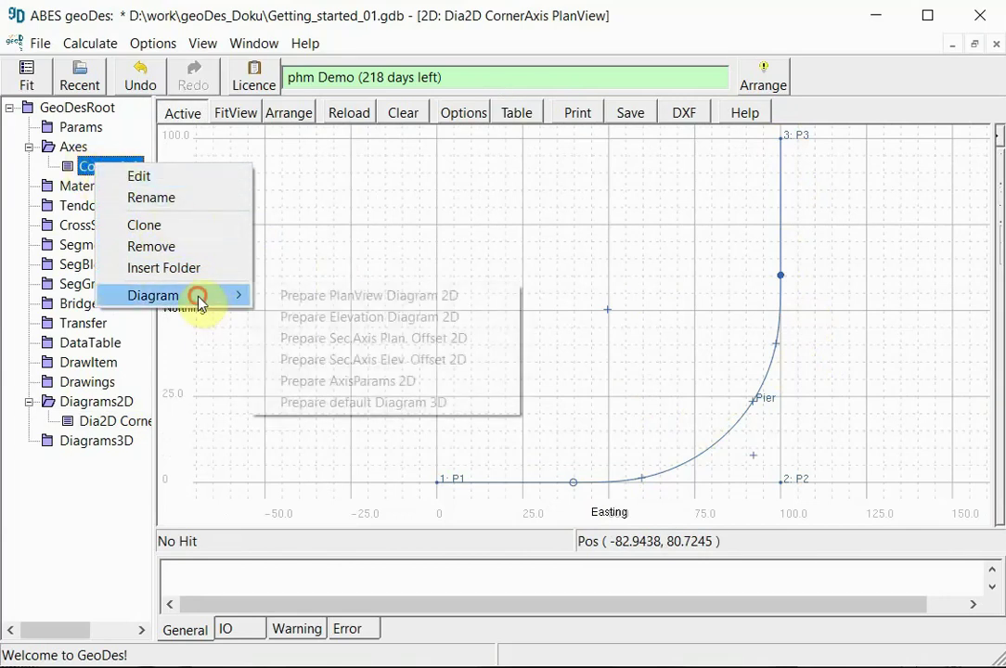
click(336, 319)
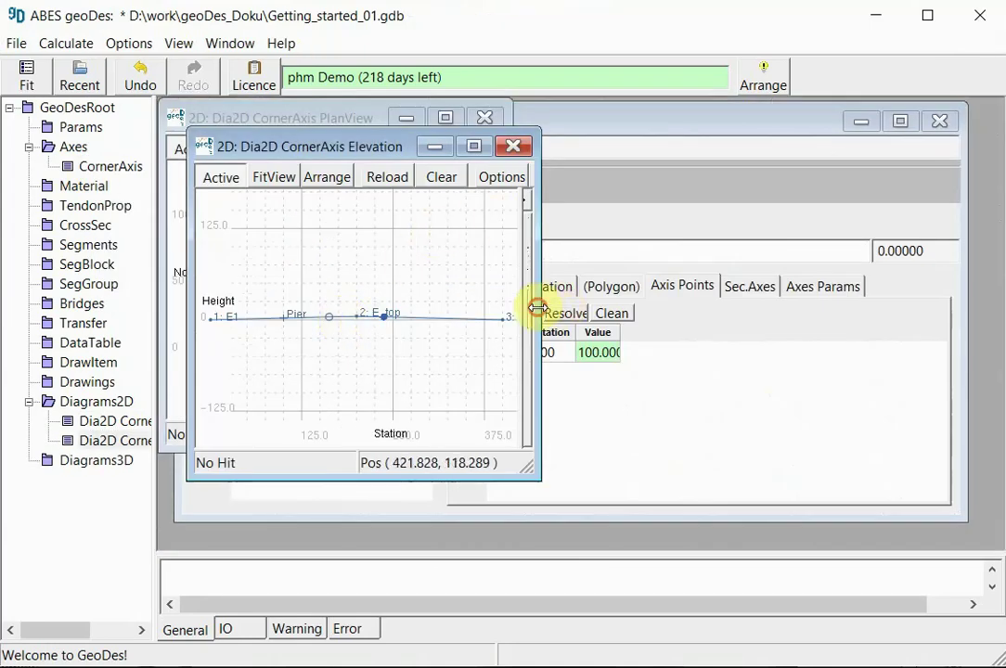
Step: Widen the elevation diagram, close the CornerAxis editor and maximize the elevation window
drag(541, 303, 928, 300)
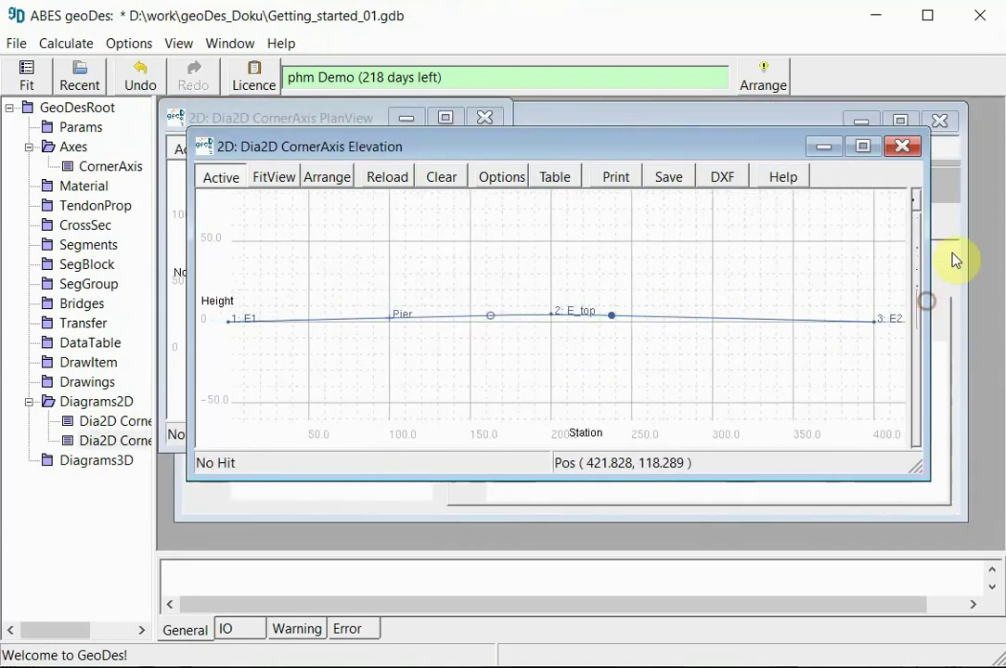
click(941, 121)
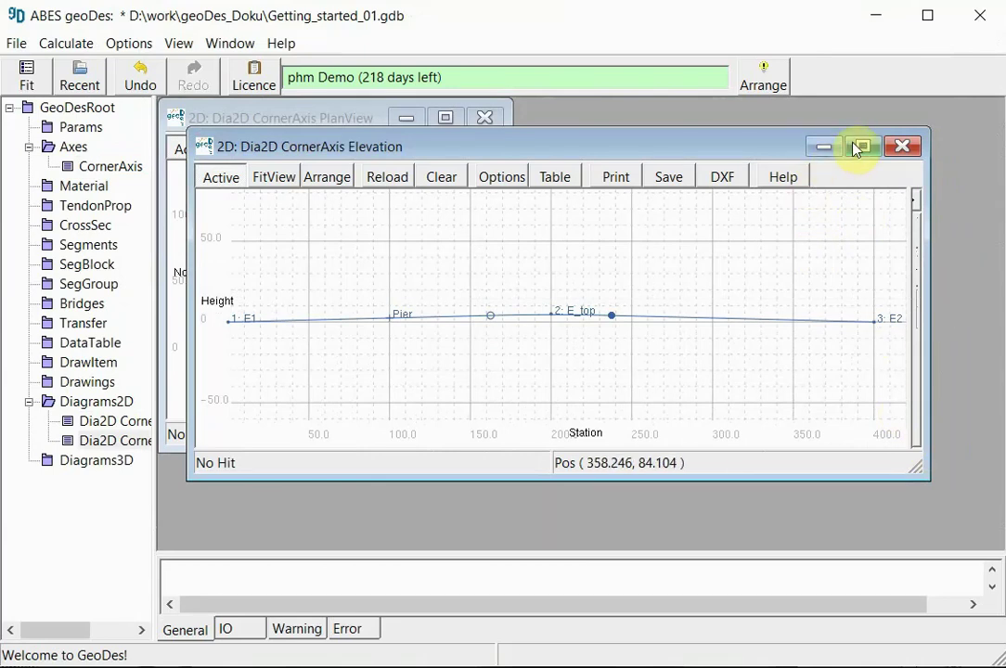
click(862, 146)
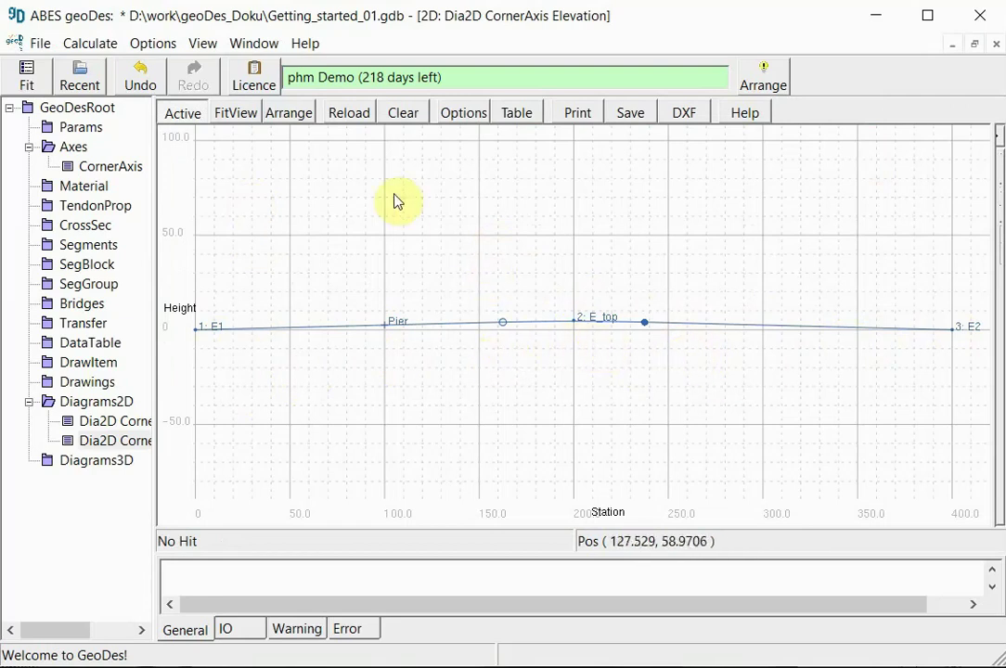
Step: Set the elevation diagram's aspect ratio X to 0.1 and fit the whole profile in view
click(461, 116)
double_click(525, 341)
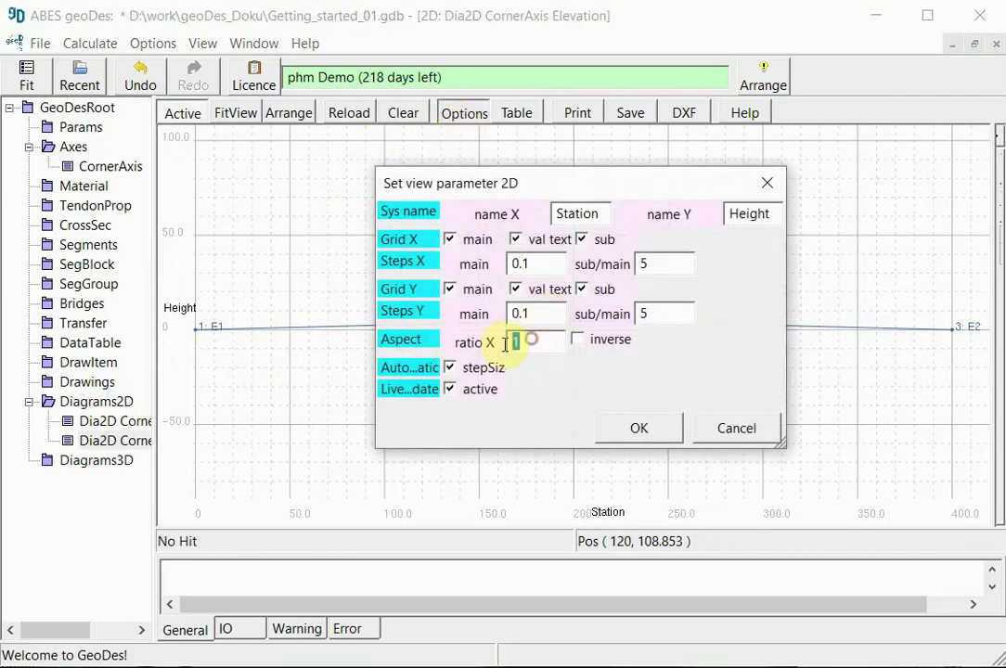
text(0)
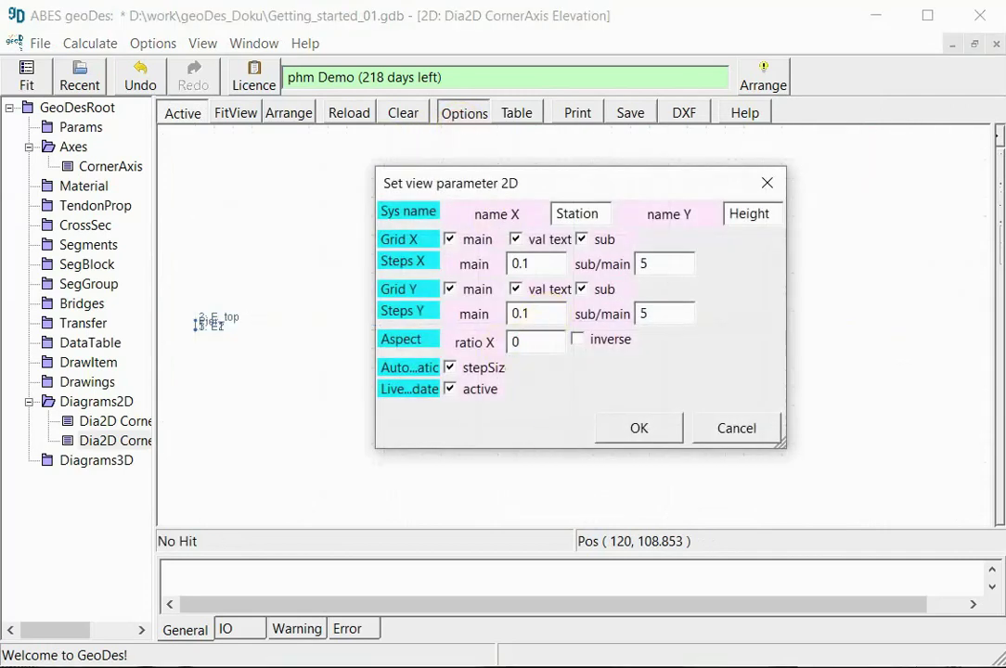
text(.1)
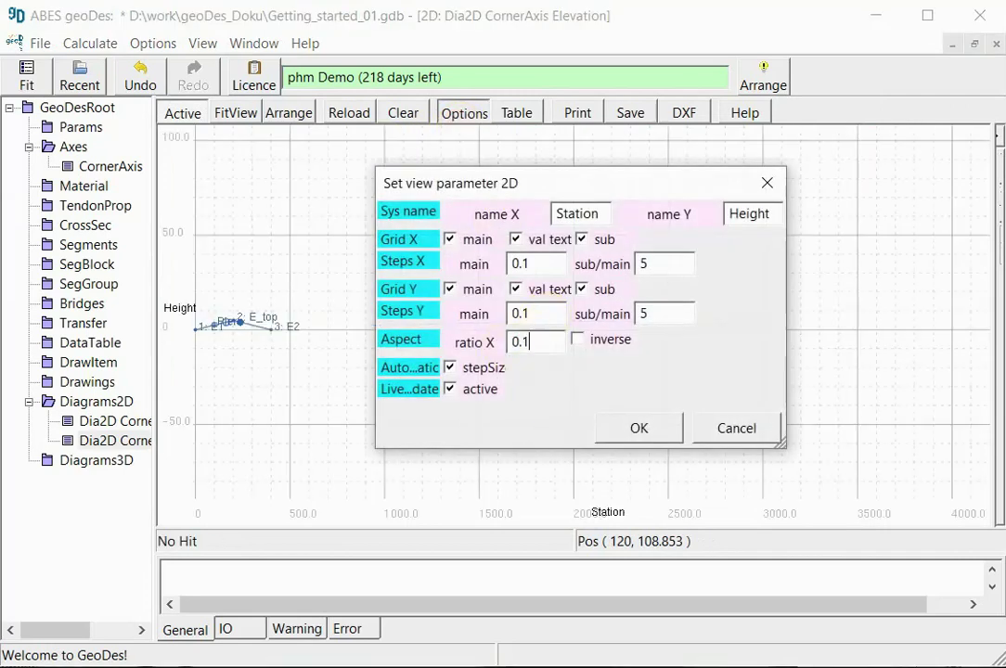
click(640, 428)
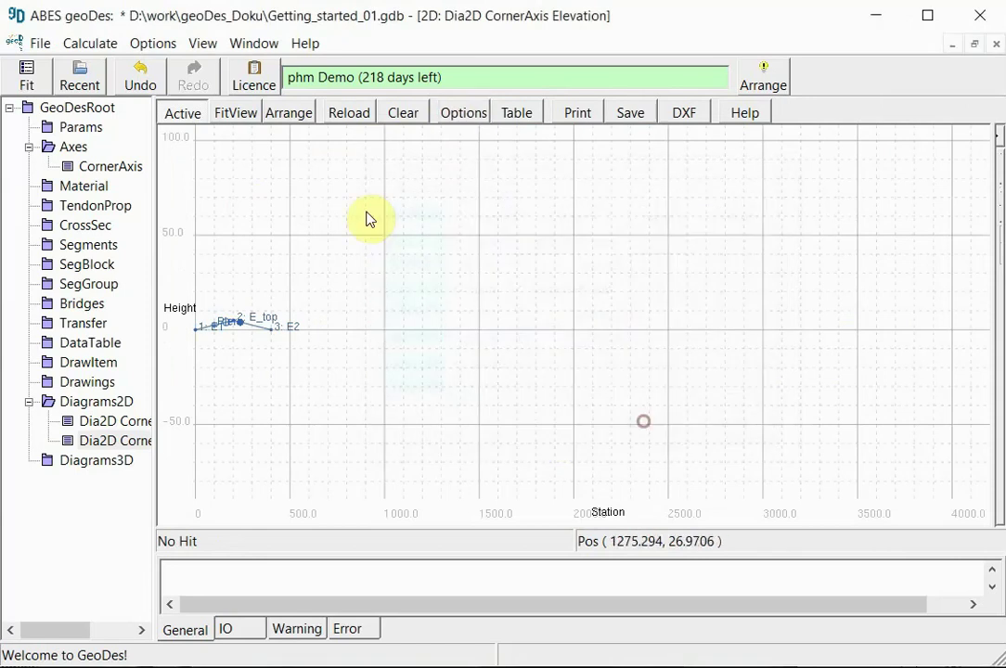
click(243, 113)
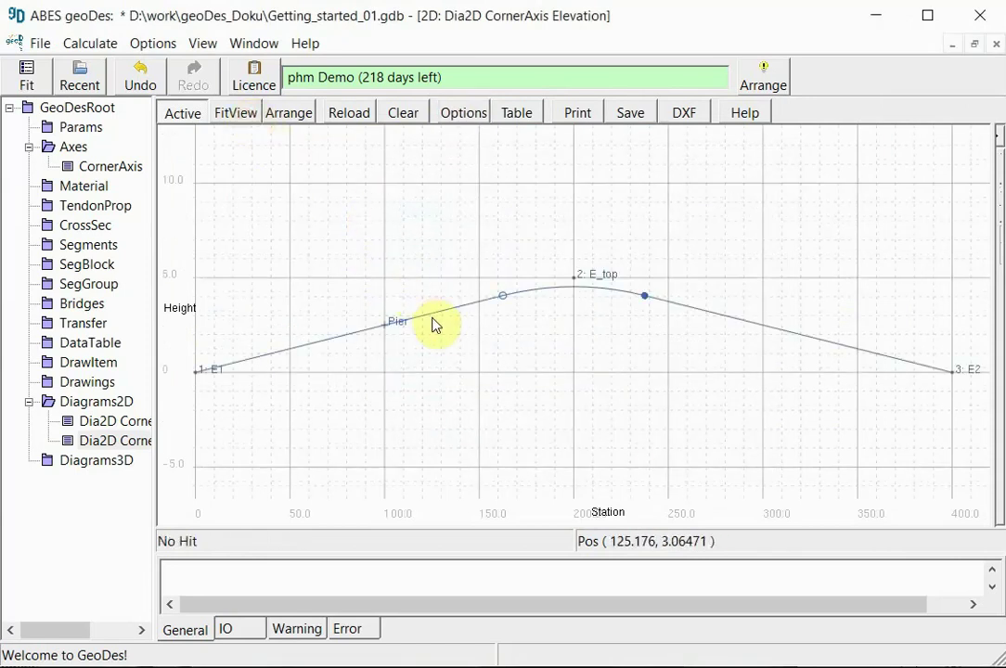